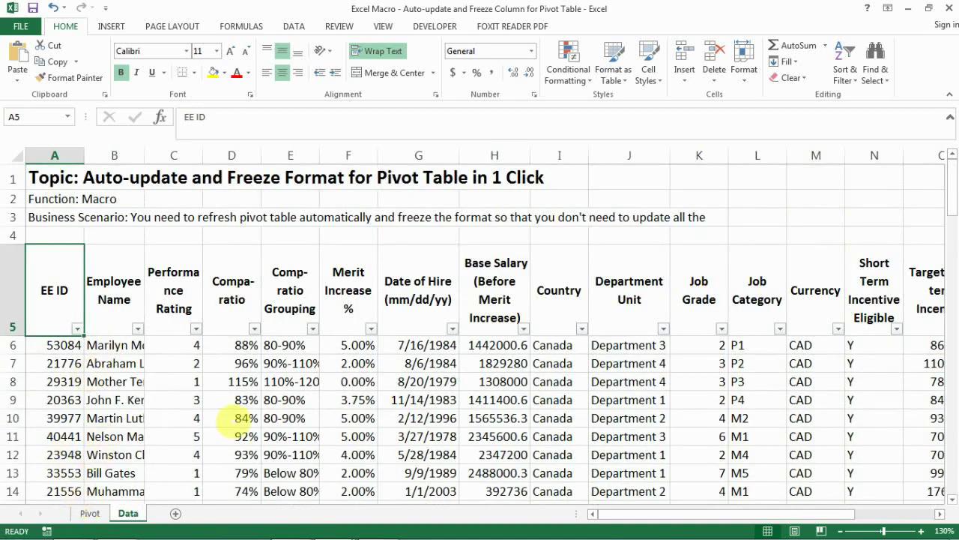
Step: Create a PivotTable from Data range A5:Q105, placed on the existing Pivot sheet at cell A7
key("ctrl+shift+Right")
key("ctrl+shift+Down")
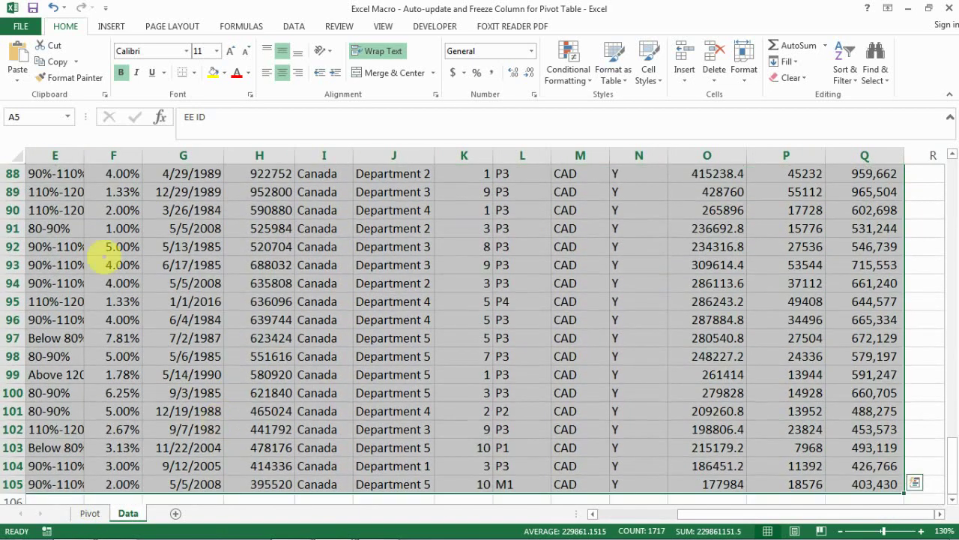
left_click(110, 26)
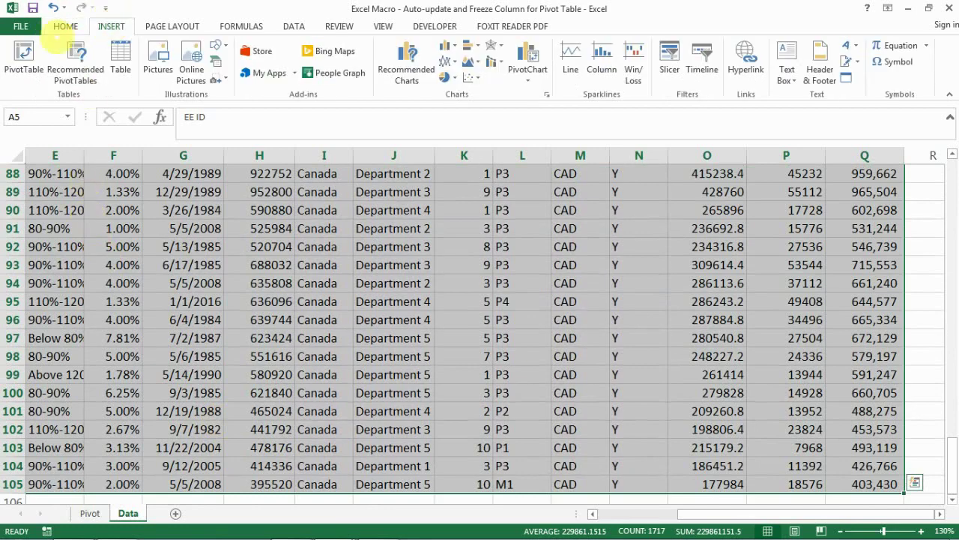
left_click(23, 58)
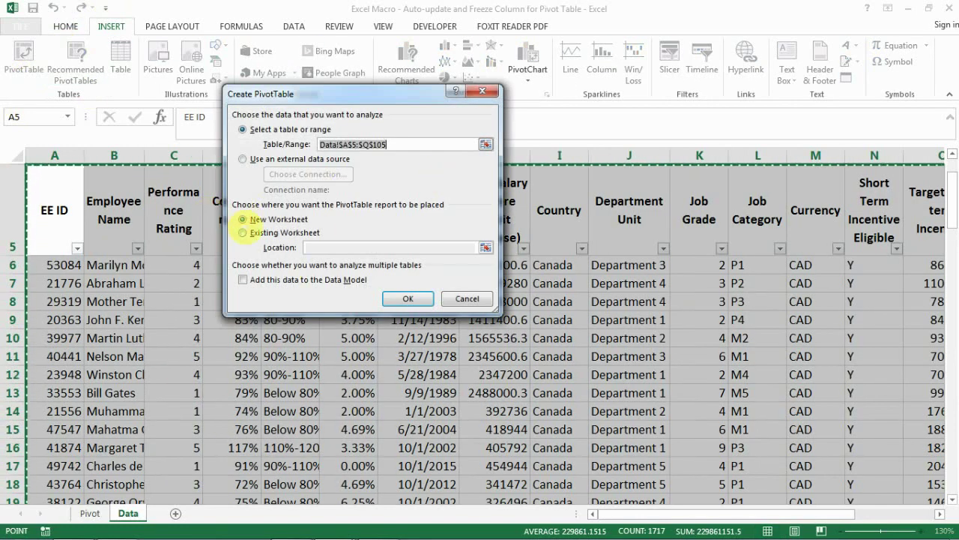
left_click(252, 233)
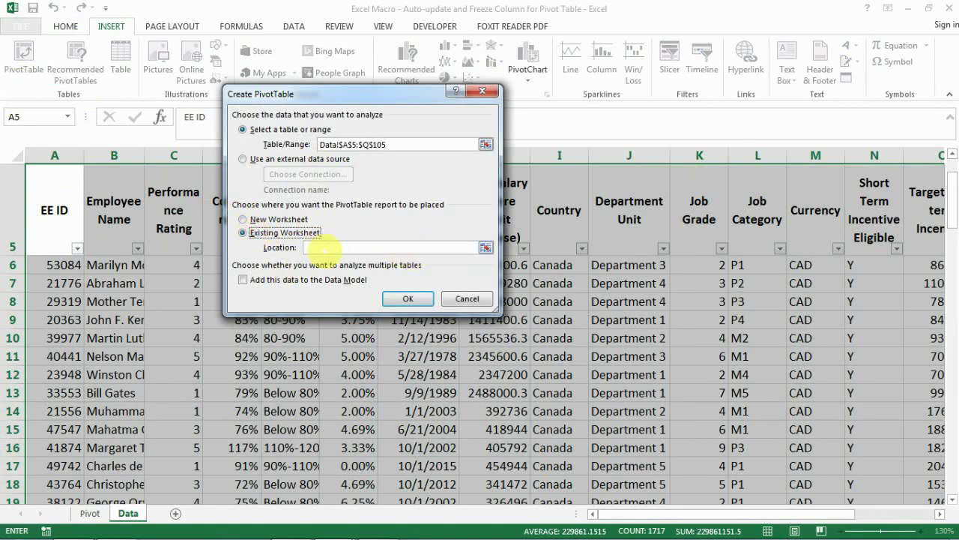
left_click(90, 513)
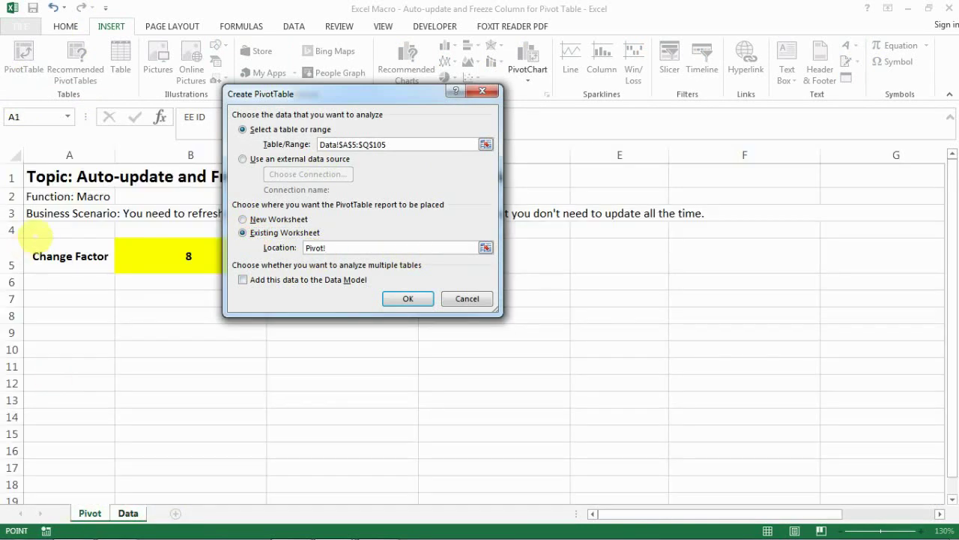
left_click(50, 297)
left_click(408, 298)
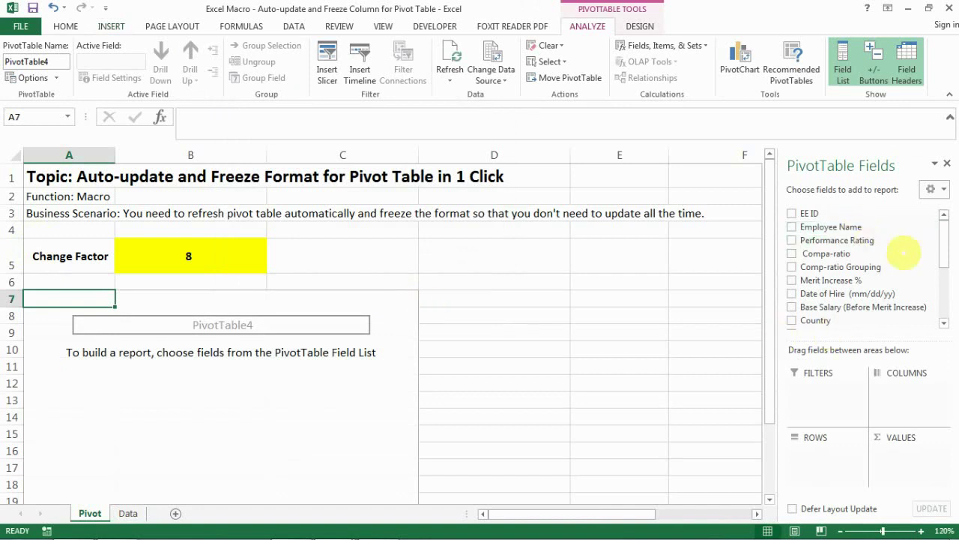
Step: Lay out the pivot table with Department Unit as rows and Base Salary before and after merit increase as values
left_click_drag(942, 242, 942, 267)
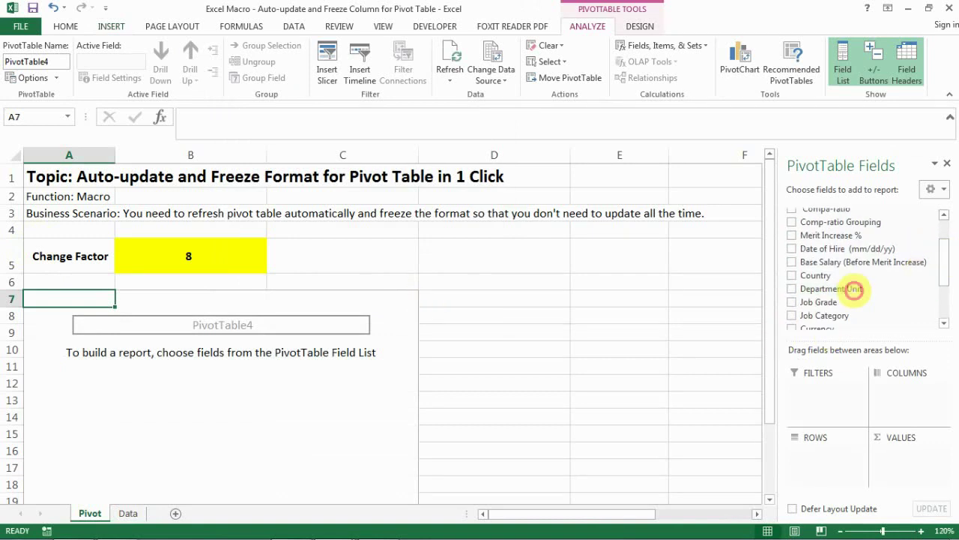
left_click_drag(856, 290, 818, 450)
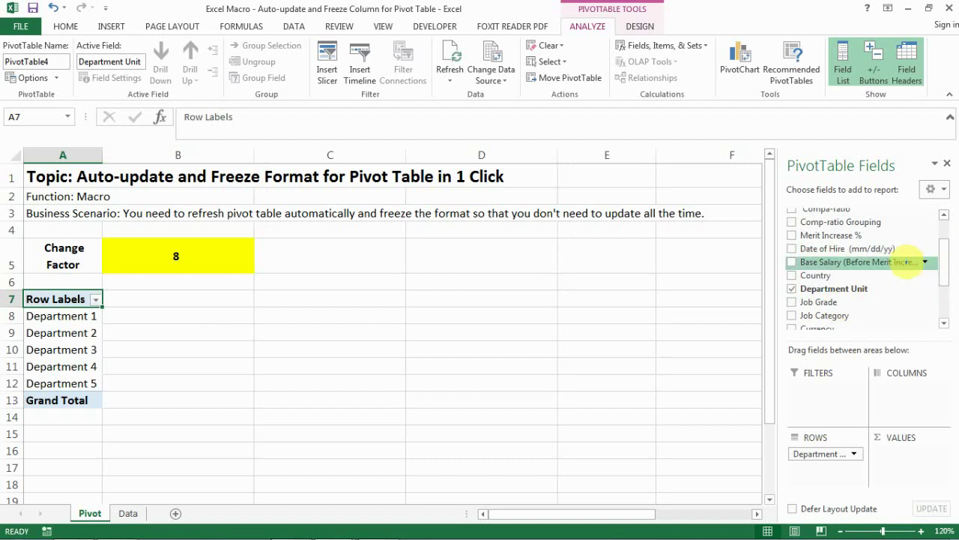
left_click_drag(907, 264, 908, 450)
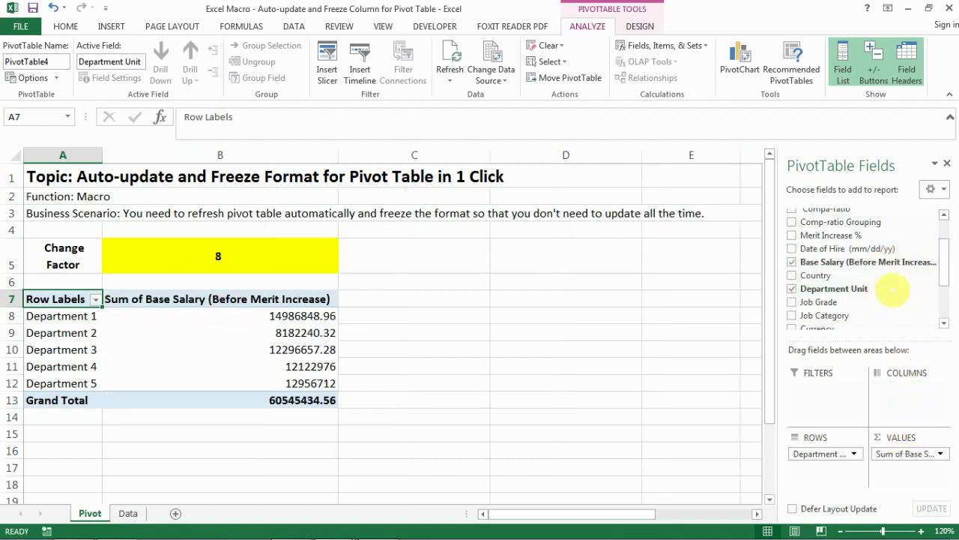
left_click_drag(944, 258, 945, 296)
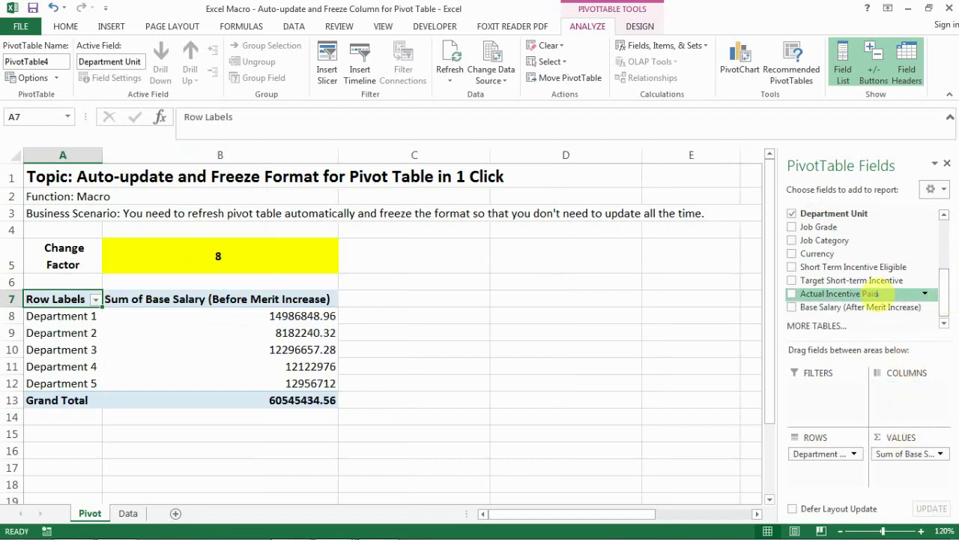
left_click_drag(862, 306, 905, 480)
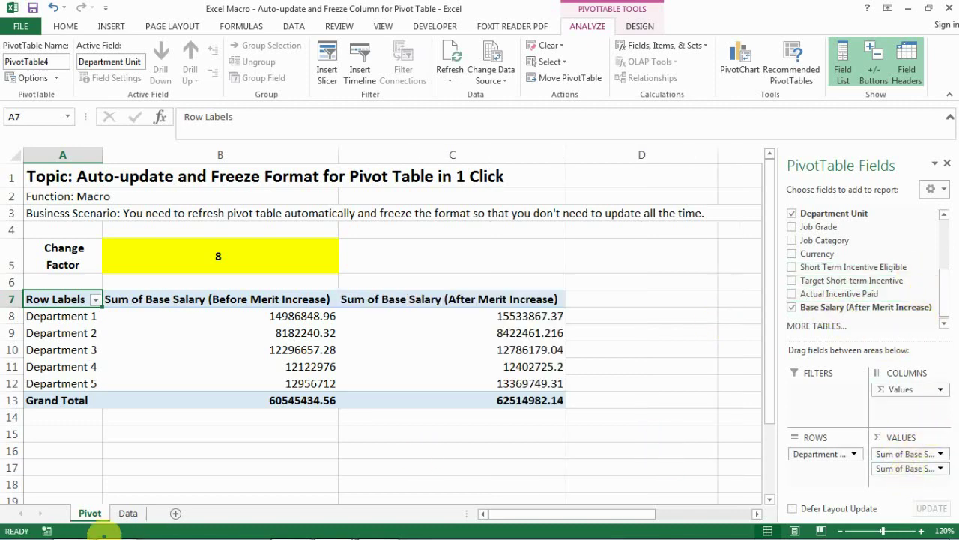
Step: Create another PivotTable from Data range A5:Q105 on a new worksheet
left_click(128, 513)
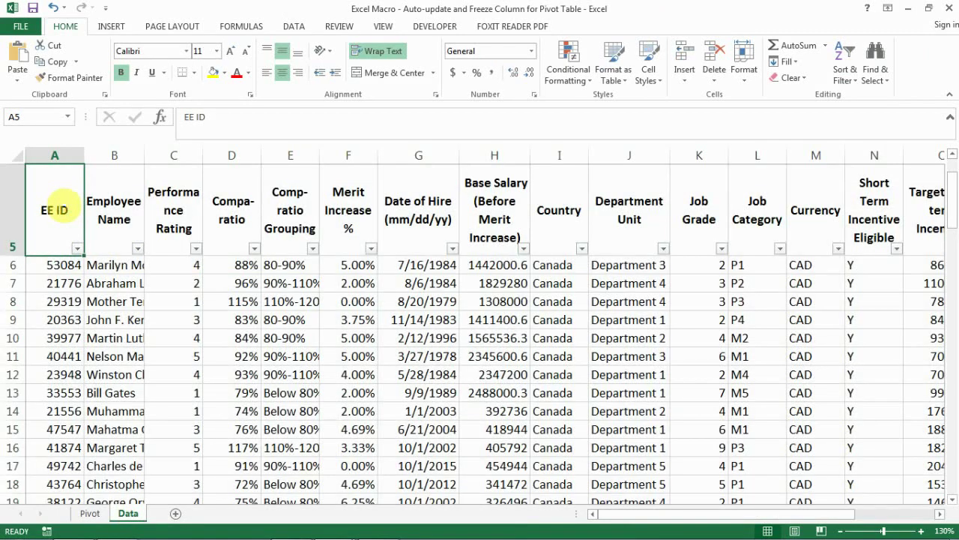
key("ctrl+shift+Right")
key("ctrl+shift+Down")
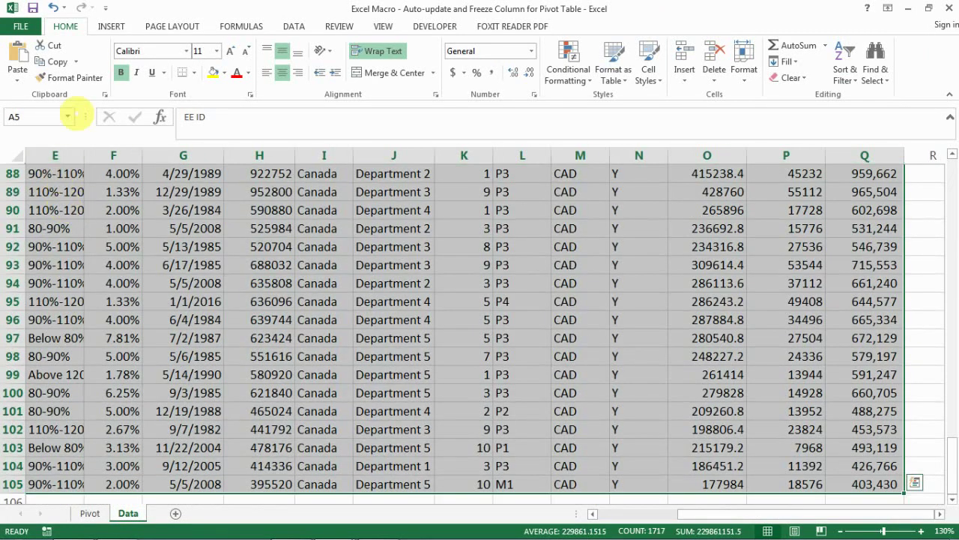
left_click(110, 25)
left_click(24, 54)
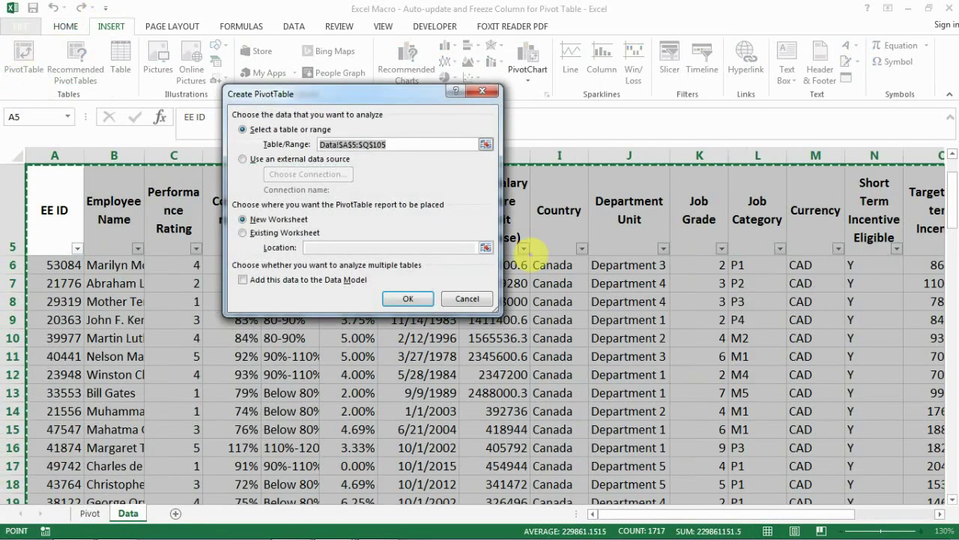
left_click(407, 299)
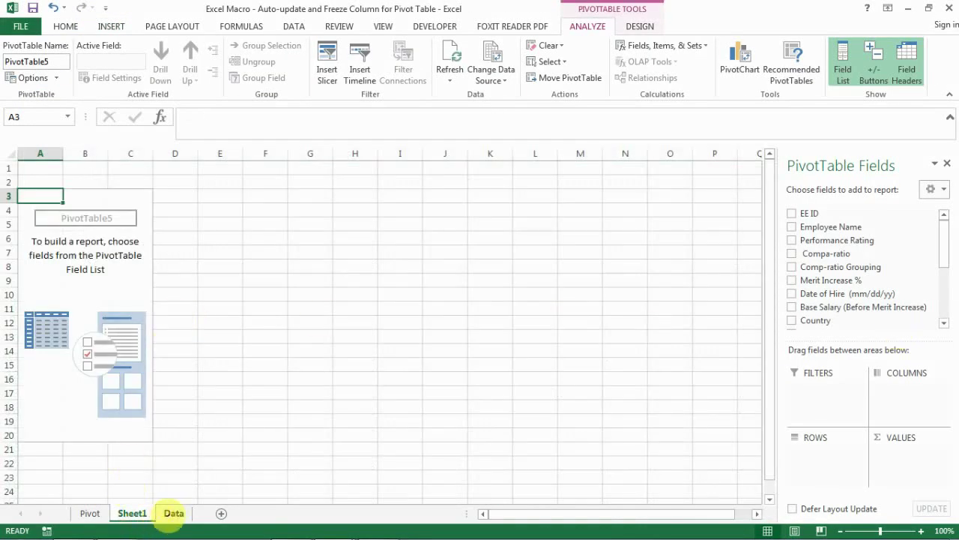
Step: Create a PivotTable from the same Data range A5:Q105 on the existing Pivot sheet at cell A15
left_click(171, 513)
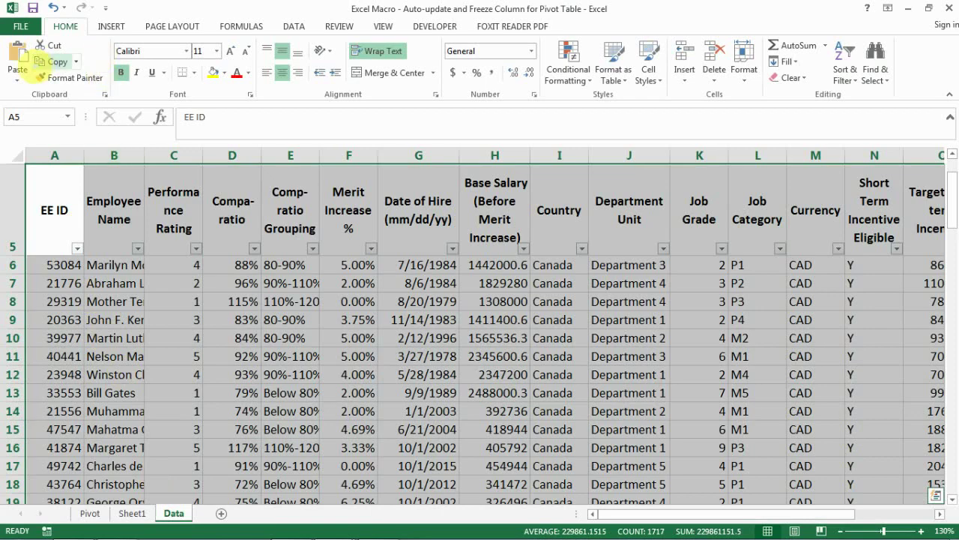
left_click(120, 26)
left_click(24, 56)
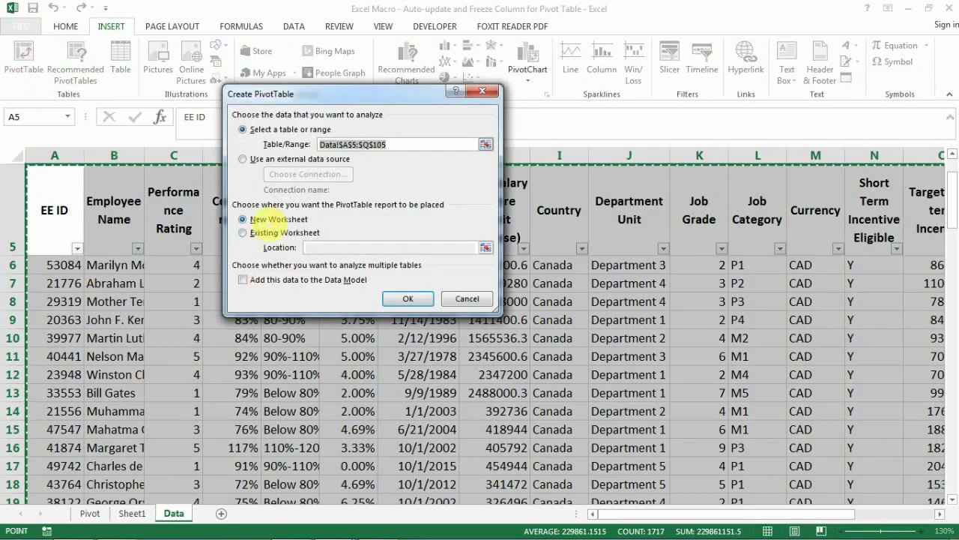
left_click(243, 232)
left_click(90, 513)
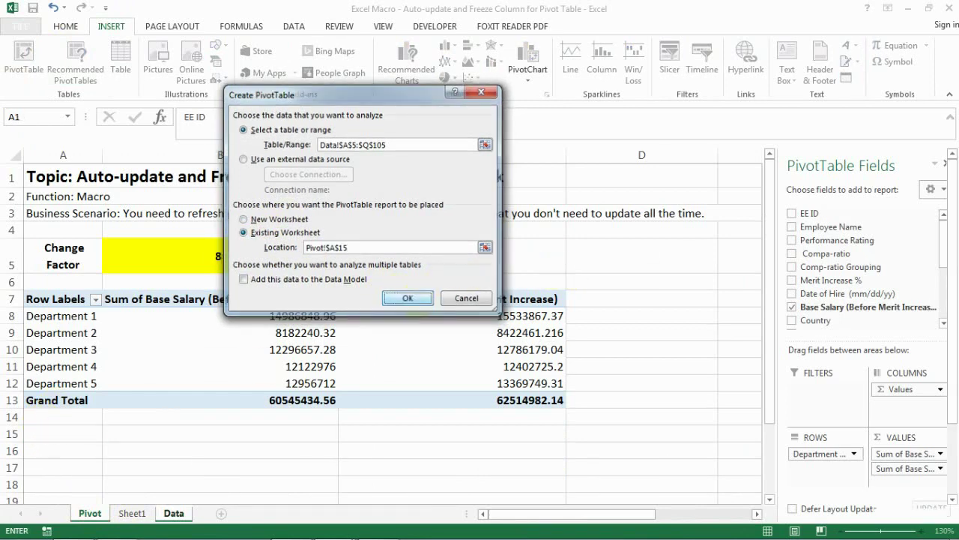
left_click(408, 298)
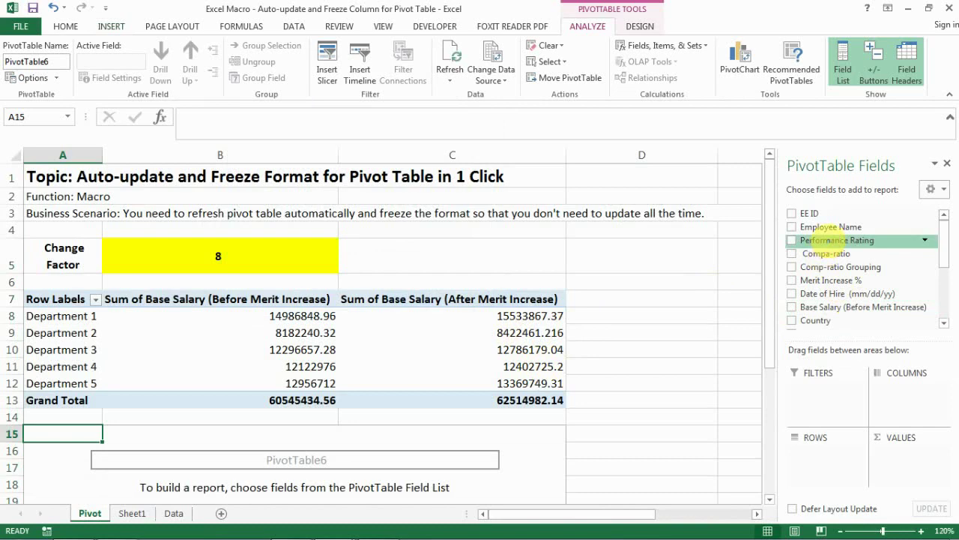
Step: Give the pivot table at A15 Department Unit rows with Target Short-term Incentive and Actual Incentive Paid as values
scroll(832, 247, "down", 3)
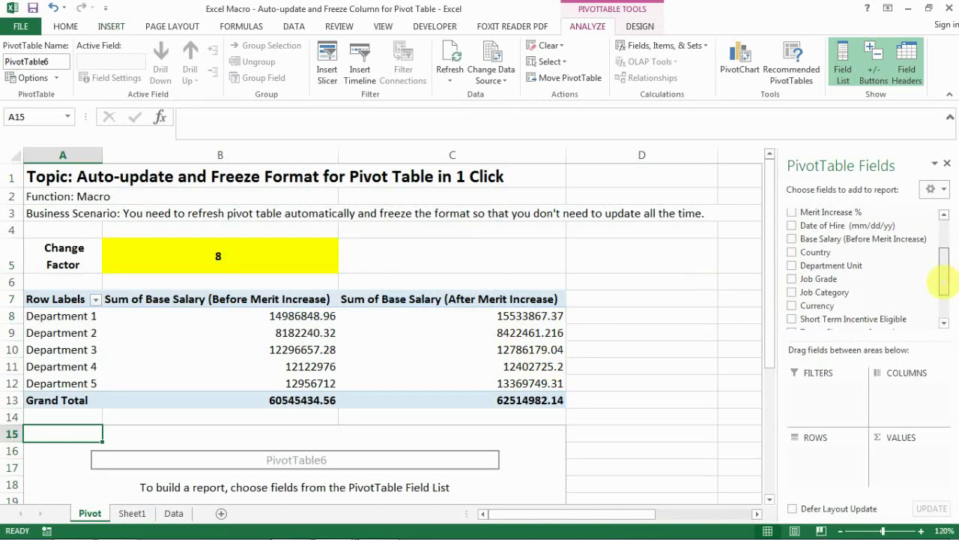
left_click_drag(854, 265, 812, 461)
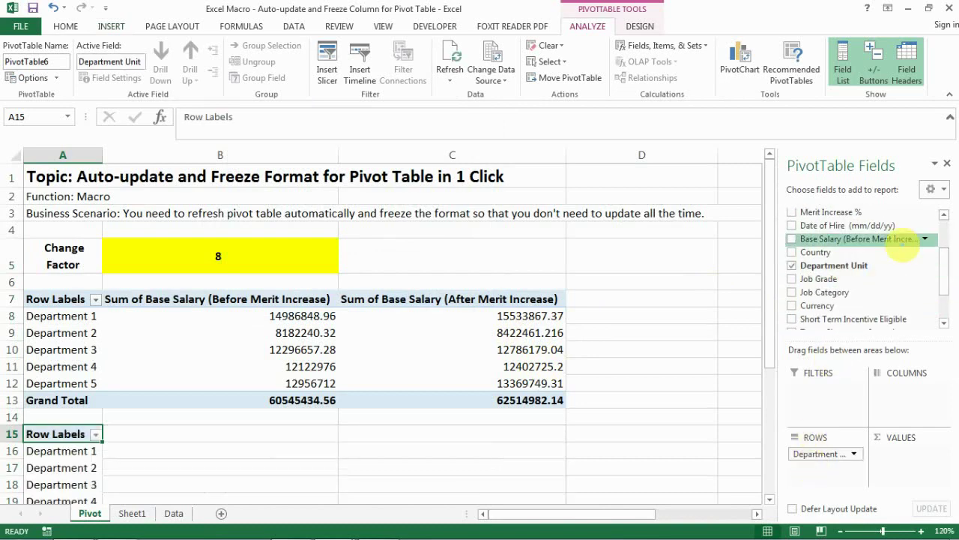
left_click_drag(943, 277, 943, 295)
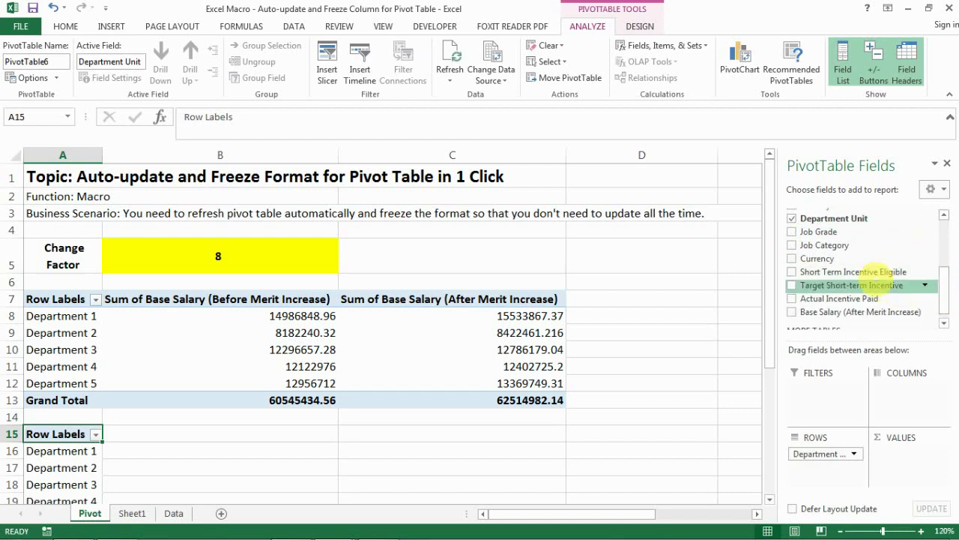
left_click_drag(894, 462, 894, 464)
left_click_drag(856, 299, 897, 479)
Step: Add Merit Increase % to the values of the pivot table at A15 and summarize it by Average
left_click_drag(945, 303, 947, 315)
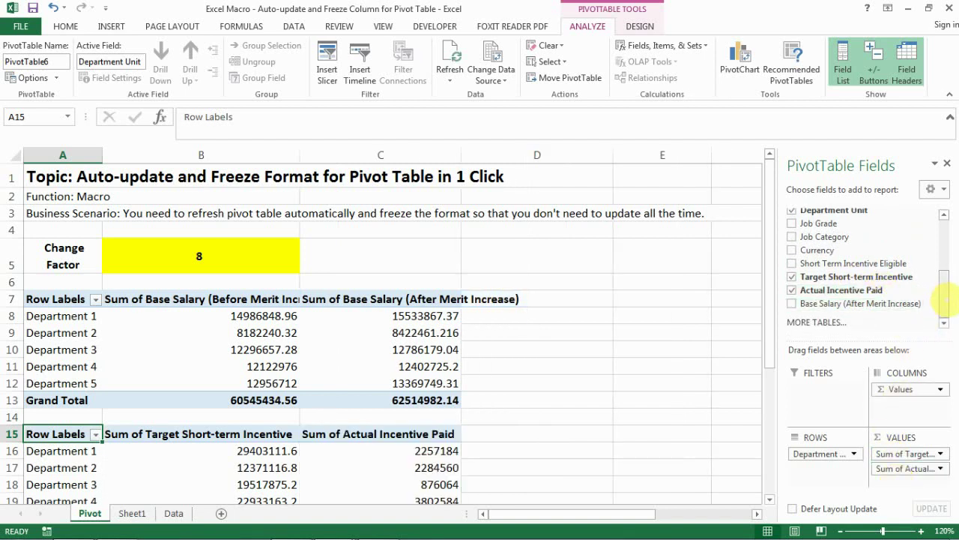
left_click_drag(943, 298, 944, 268)
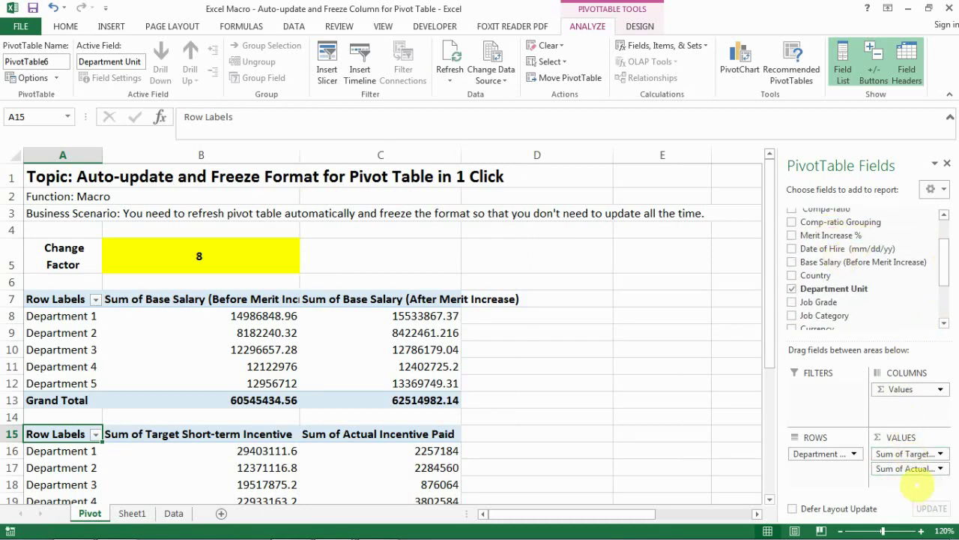
left_click_drag(918, 485, 918, 483)
left_click(917, 482)
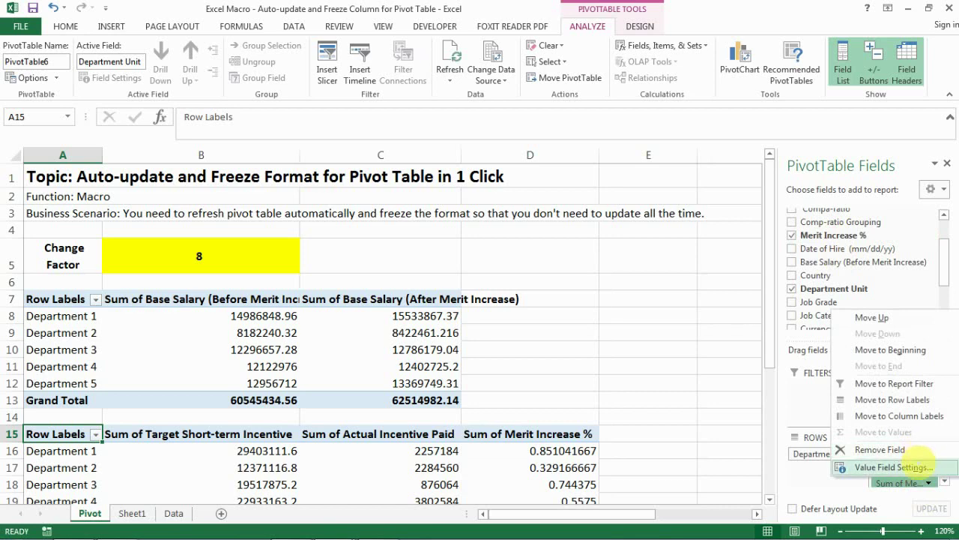
left_click(921, 465)
left_click(242, 230)
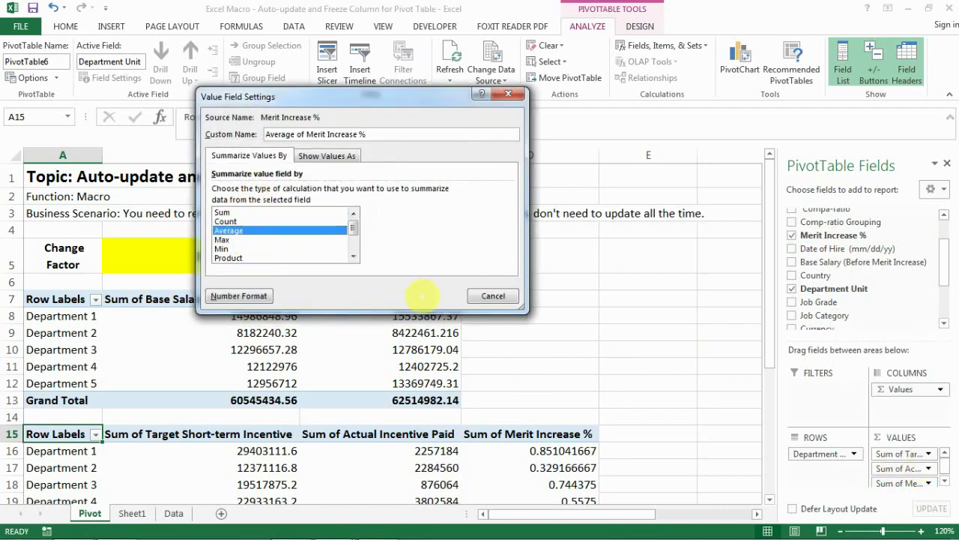
left_click(422, 296)
Step: Examine the number formats and the widths of columns B, C and D across both pivot tables
scroll(576, 461, "down", 2)
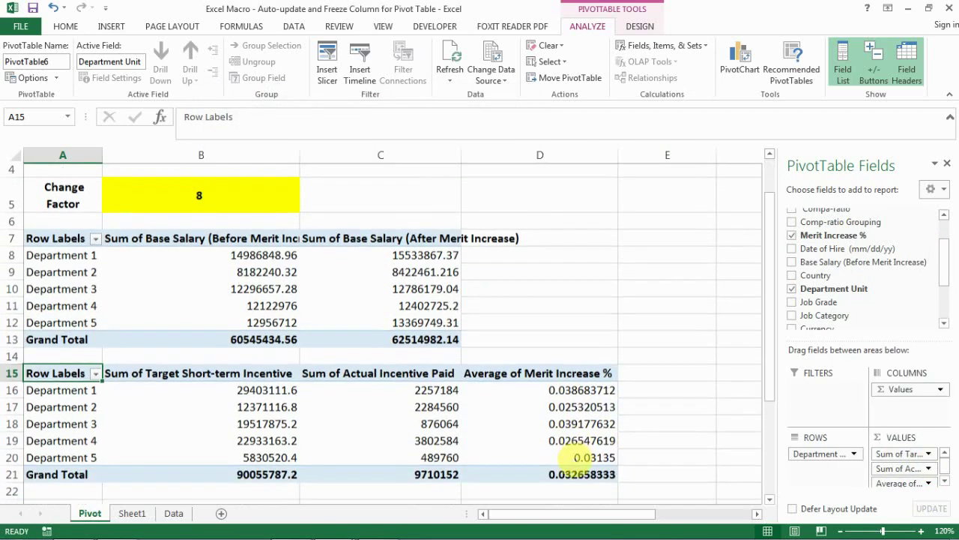
scroll(346, 363, "up", 1)
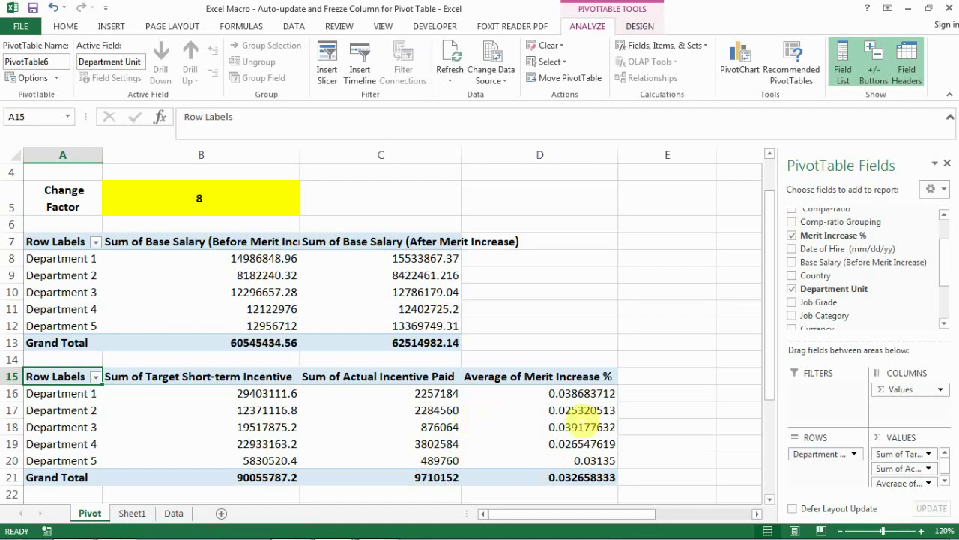
left_click(242, 154)
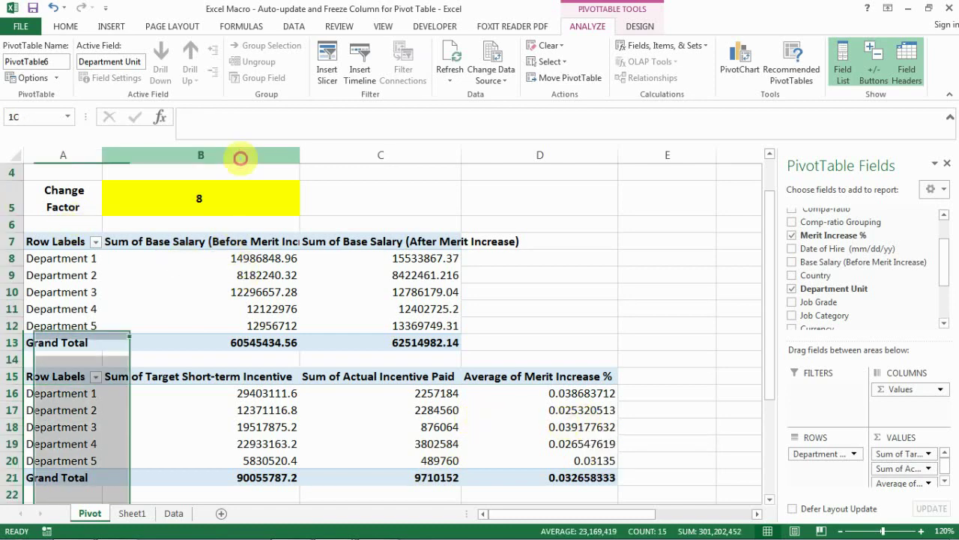
left_click(347, 154)
left_click(488, 154)
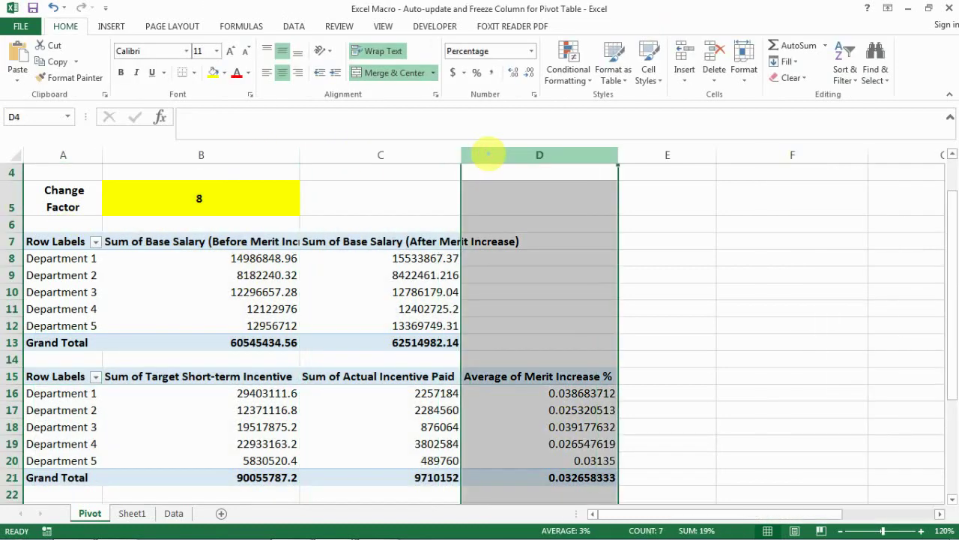
left_click(503, 264)
scroll(285, 278, "up", 1)
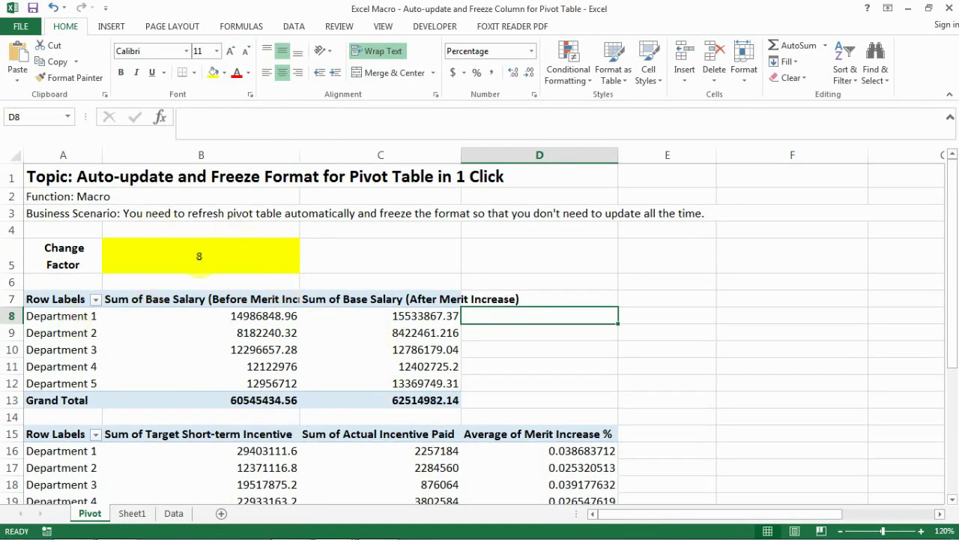
Step: Examine the Change Factor in B5 and how the base salary formula in H7 of the Data sheet refers to it
left_click(200, 266)
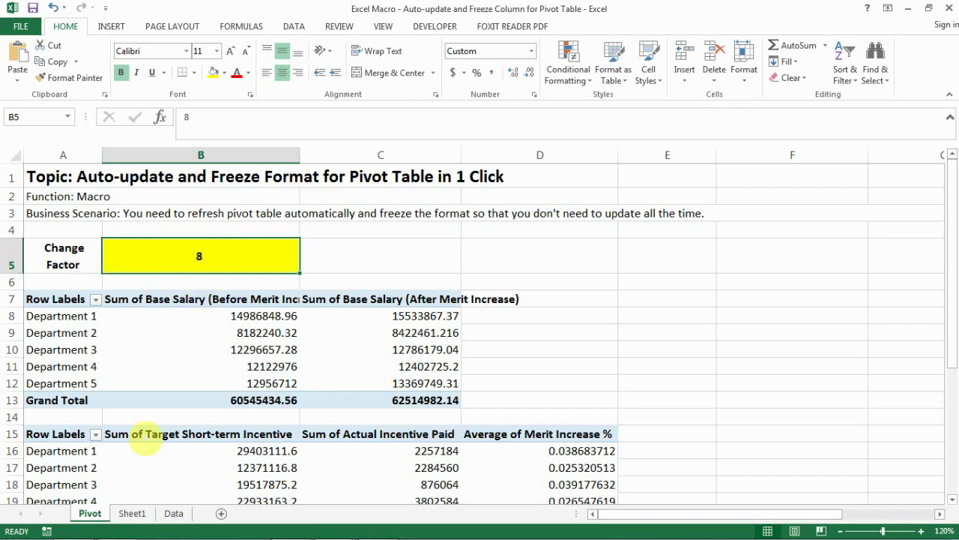
left_click(174, 513)
left_click(442, 336)
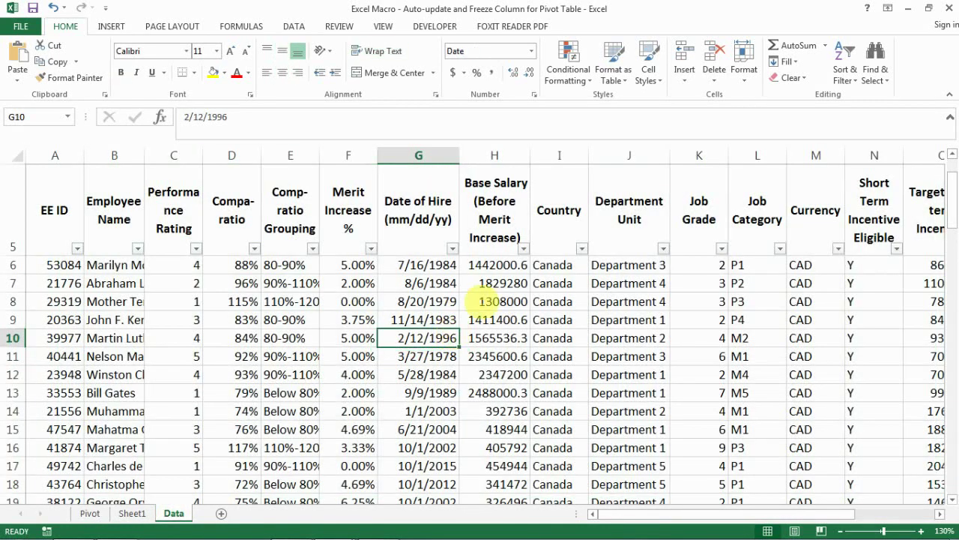
left_click(496, 283)
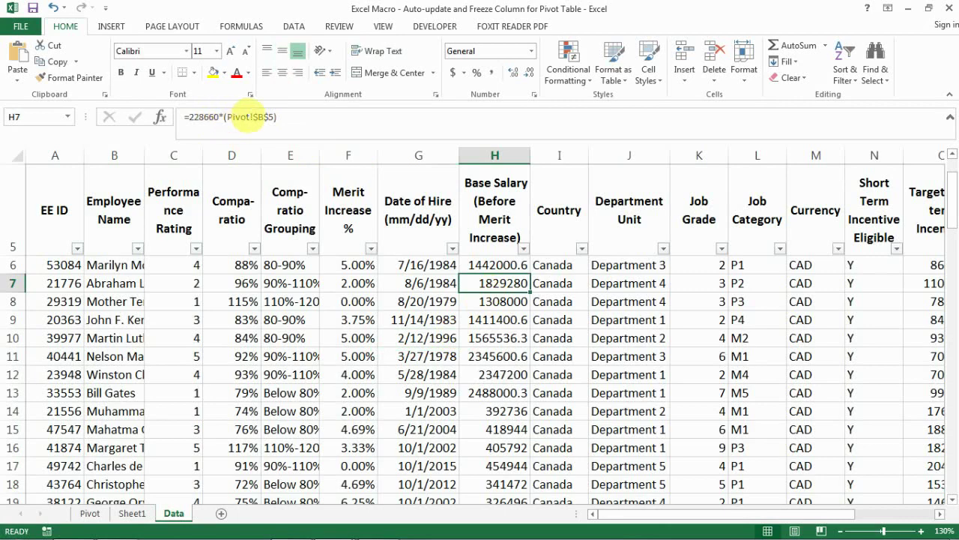
left_click(90, 514)
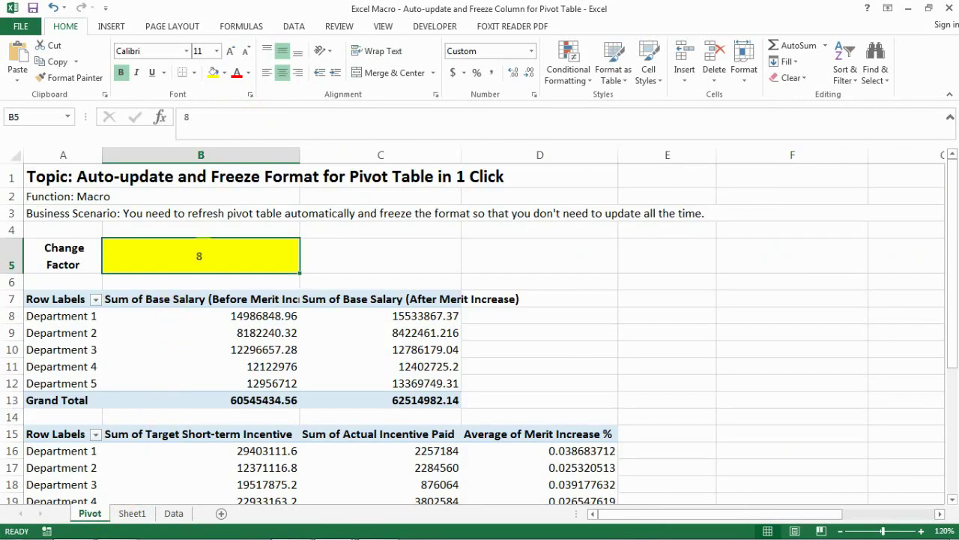
Step: Set the Change Factor in B5 to 18 and check the base salaries on the Data sheet
type("18")
key("Tab")
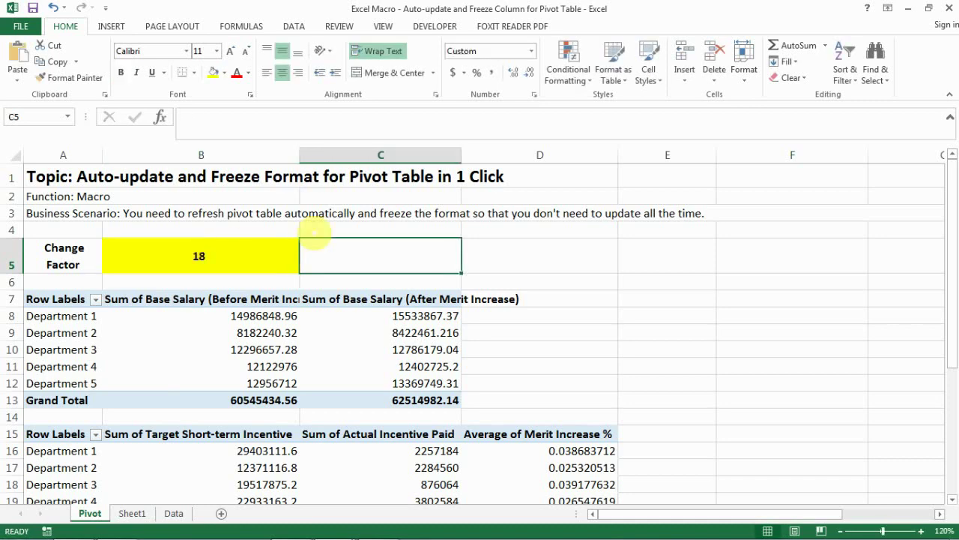
left_click(173, 513)
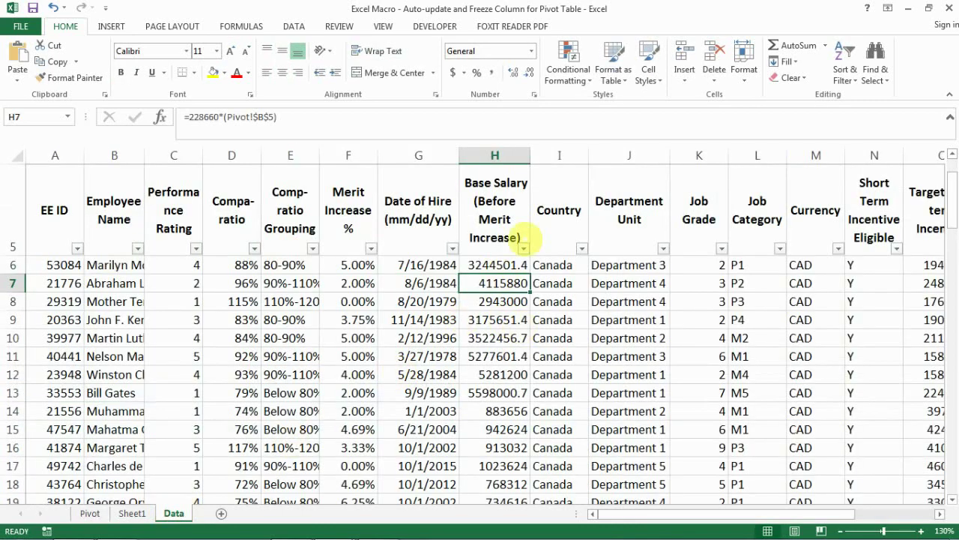
left_click(90, 514)
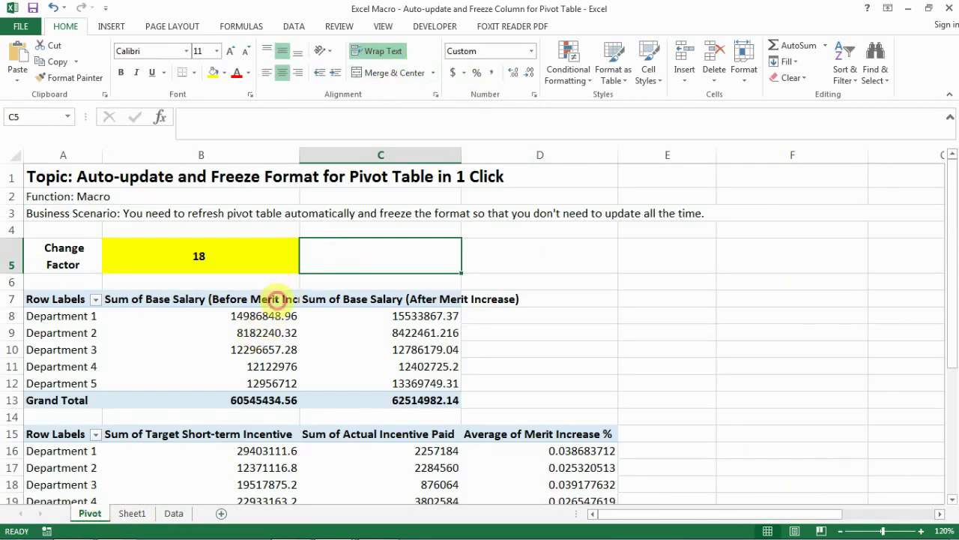
Step: Refresh the base salary pivot table at A7 and inspect the widths of columns B and C
left_click(276, 300)
left_click(588, 25)
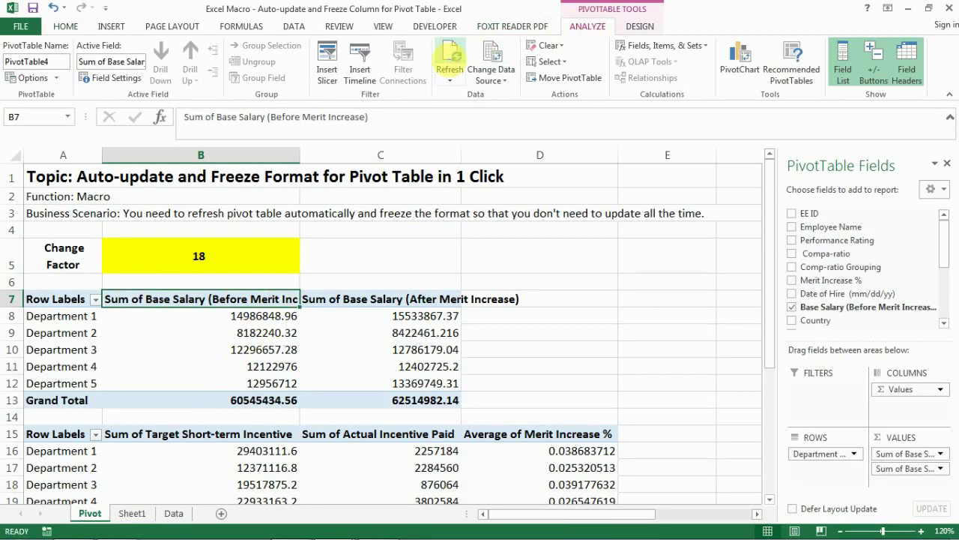
left_click(451, 56)
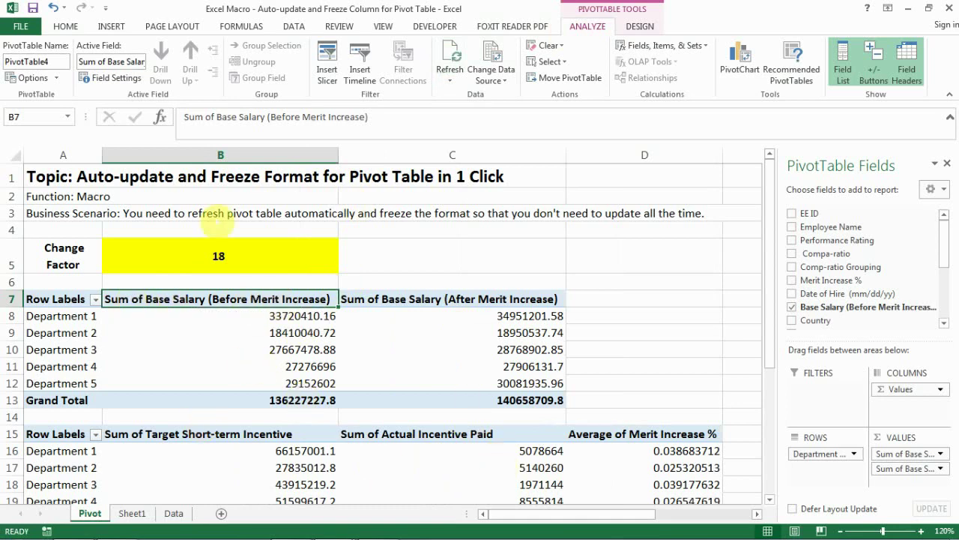
left_click(224, 155)
left_click(392, 155)
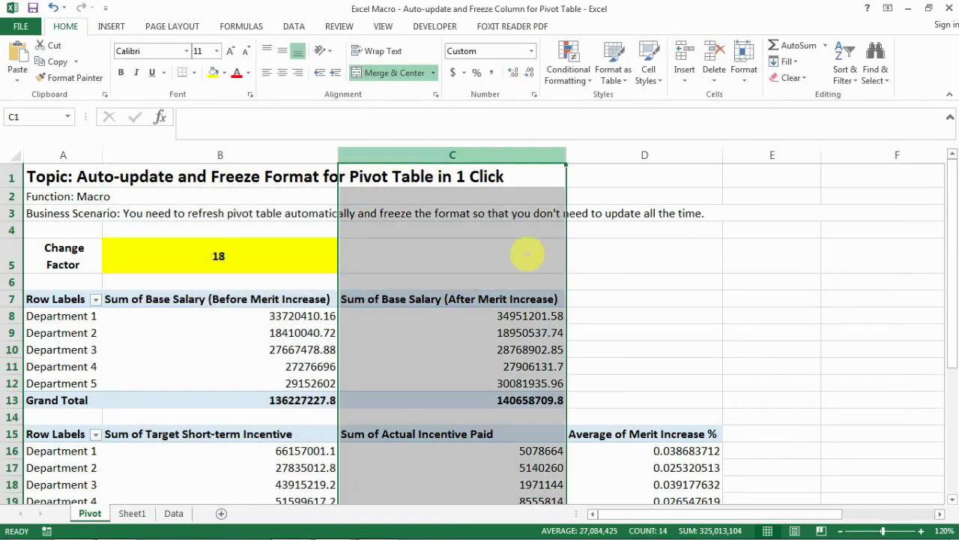
left_click(480, 364)
Step: Set the Change Factor in B5 to 20, refresh the base salary pivot table and review both pivot tables
left_click(254, 252)
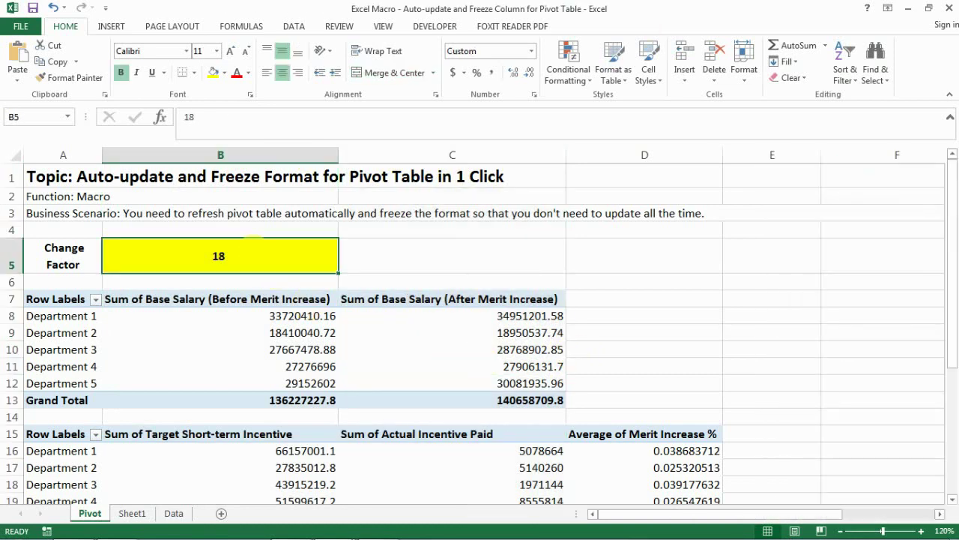
type("20")
key("Tab")
left_click(268, 316)
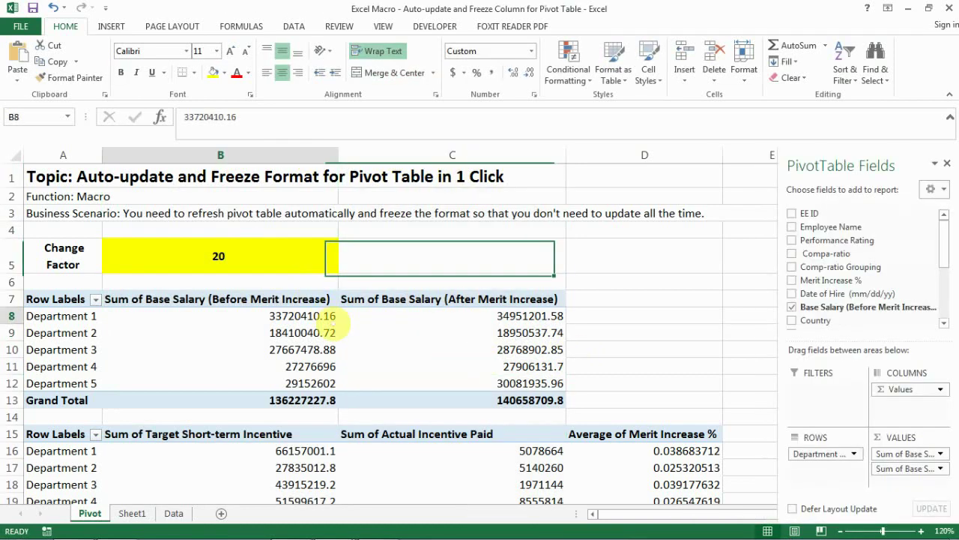
left_click(587, 26)
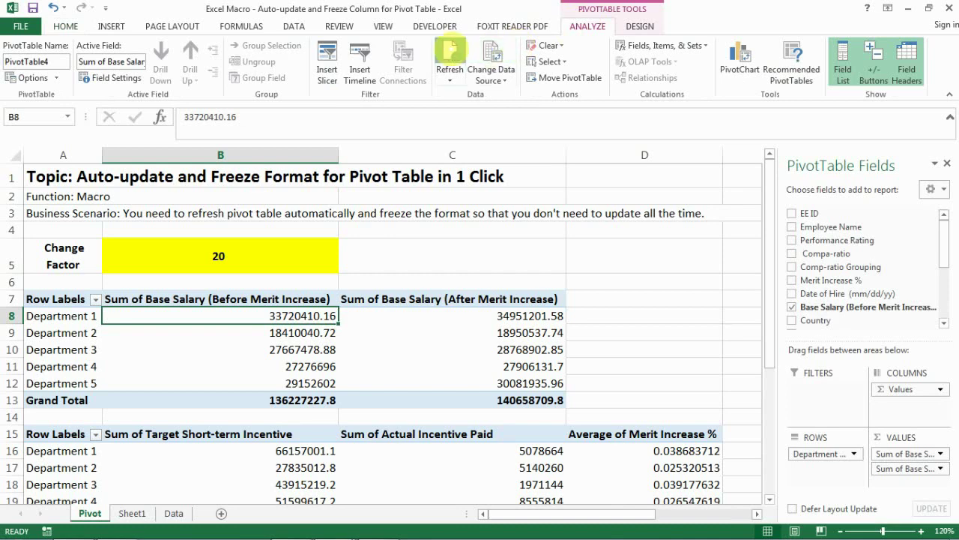
left_click(449, 56)
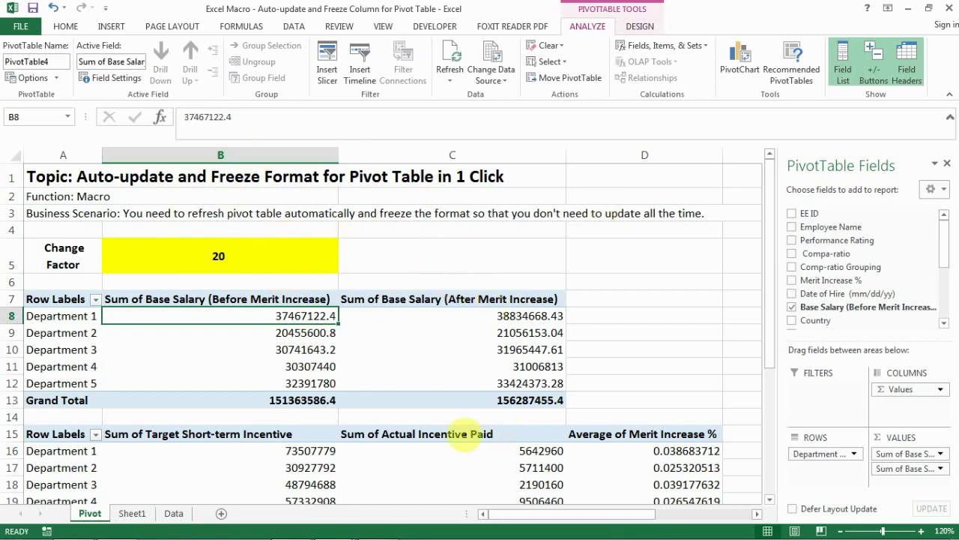
scroll(335, 404, "down", 2)
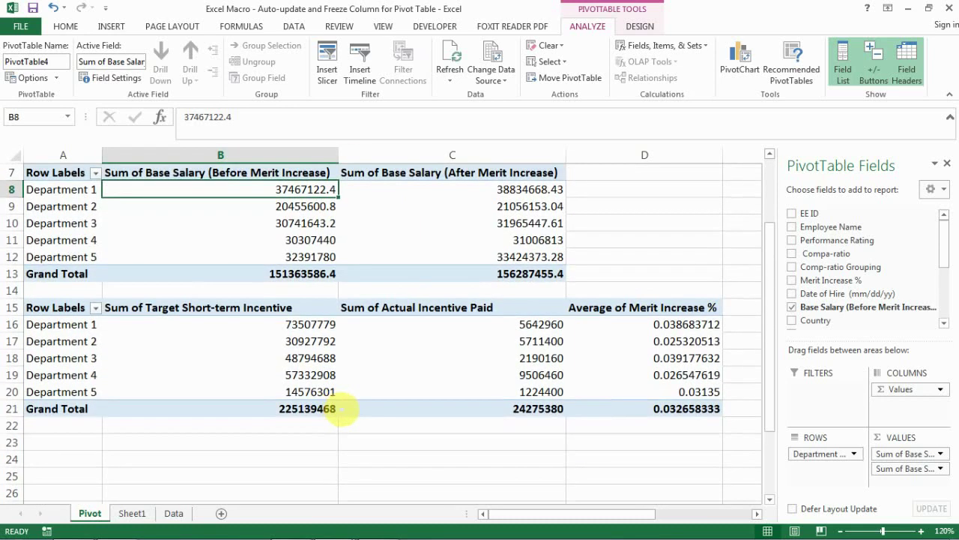
scroll(339, 408, "up", 2)
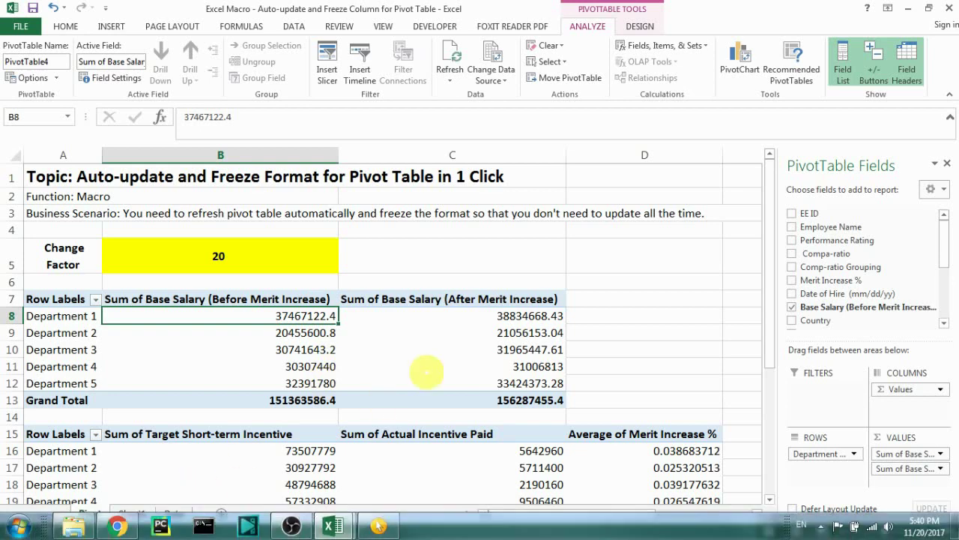
Step: Switch to the Visual Basic editor and open Module1 containing the RefreshChosenPivots macro
left_click(431, 380)
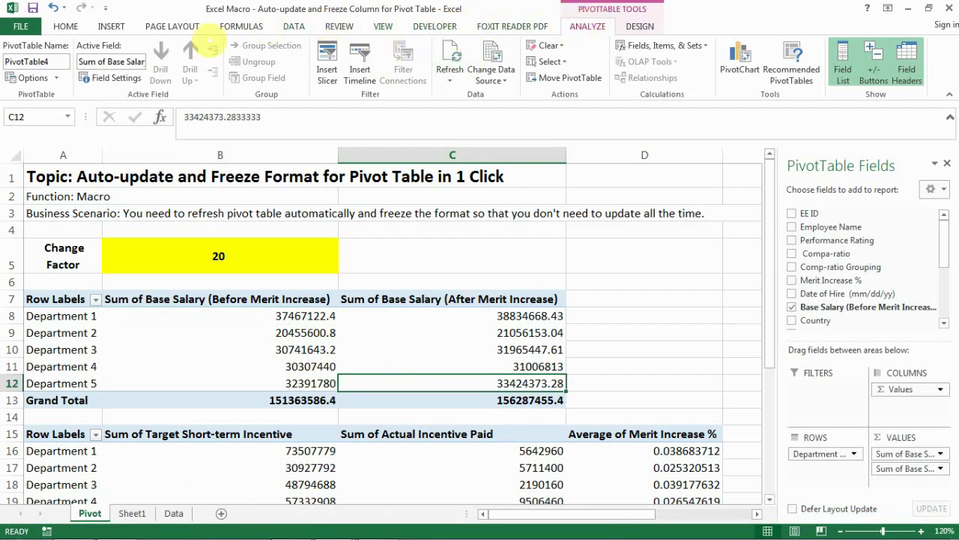
left_click(435, 26)
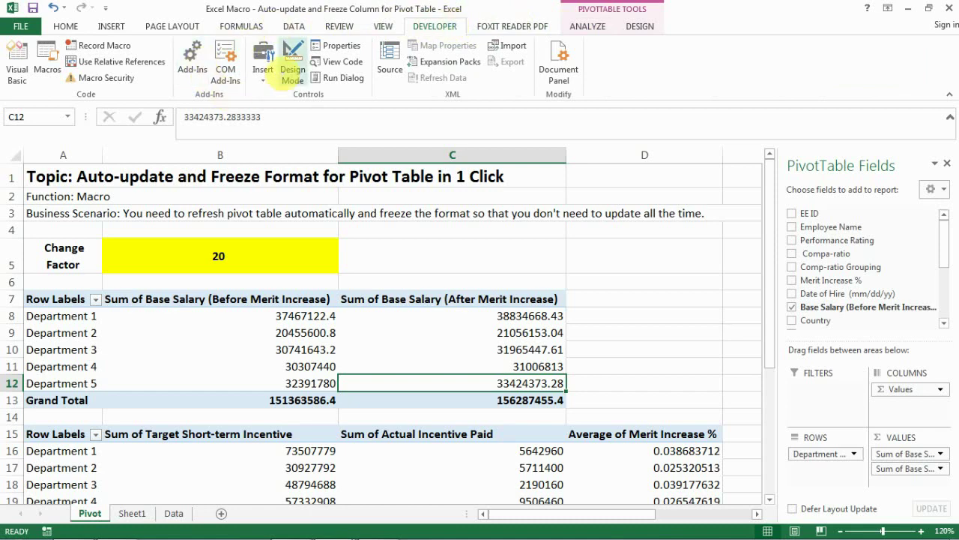
left_click(343, 61)
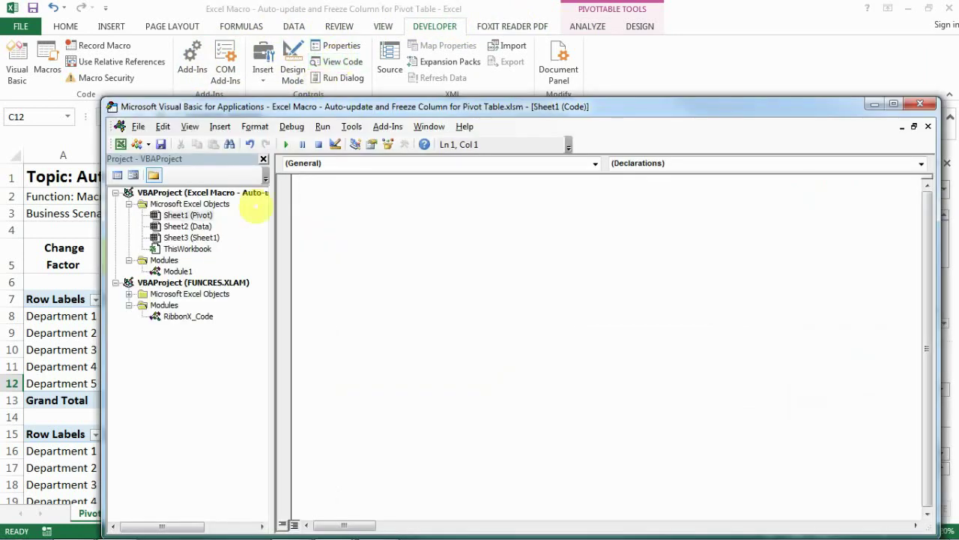
left_click(177, 271)
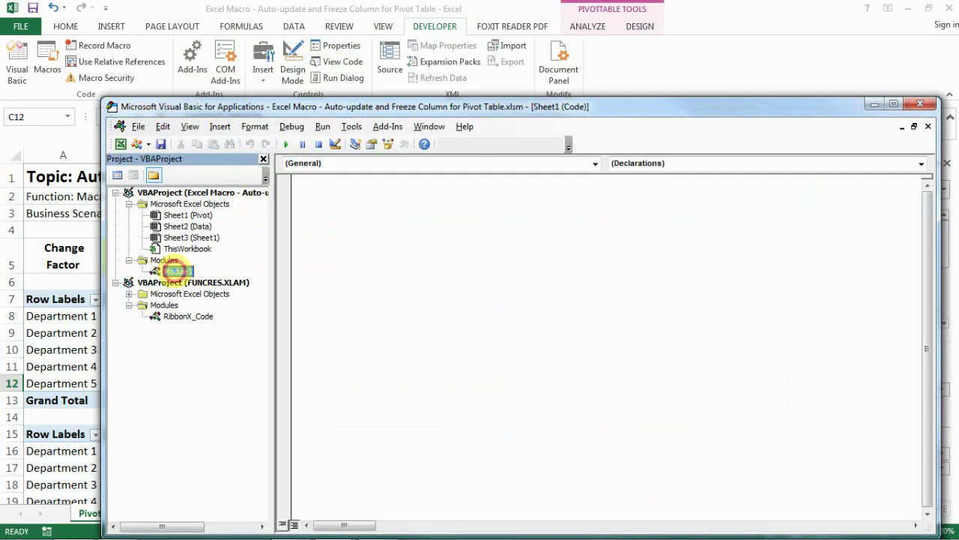
double_click(176, 271)
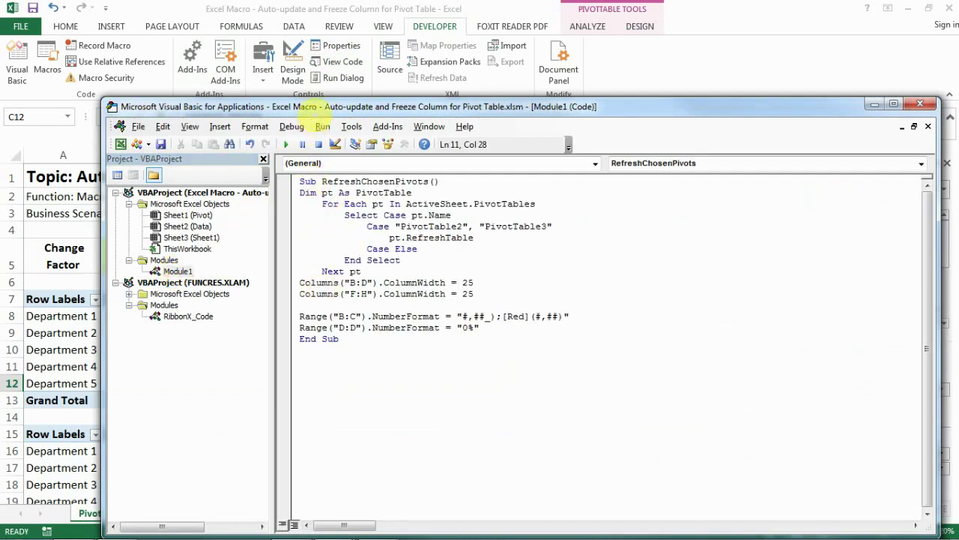
left_click_drag(314, 107, 361, 187)
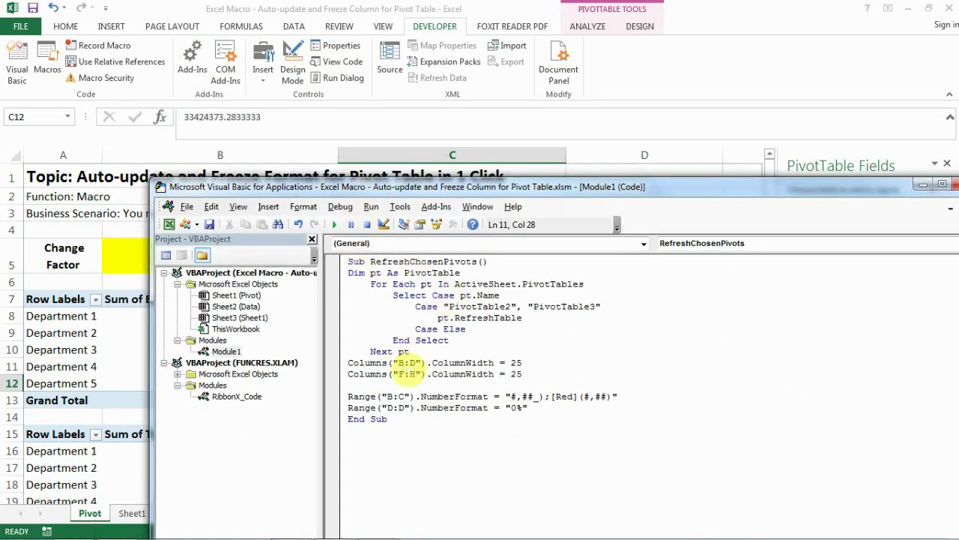
left_click_drag(148, 173, 135, 154)
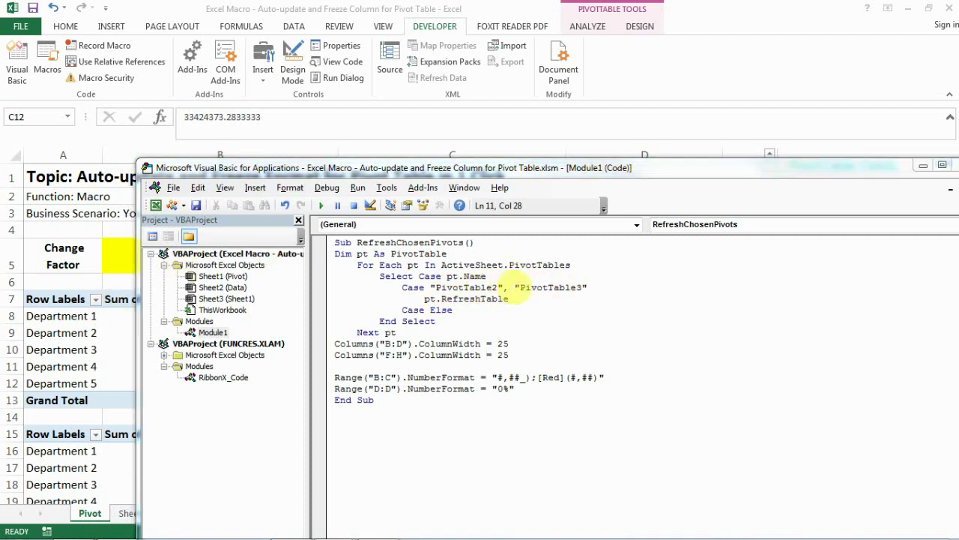
Step: Look up the PivotTable names of the base salary pivot table at A7 and the incentive pivot table at A15
left_click(84, 326)
left_click(133, 300)
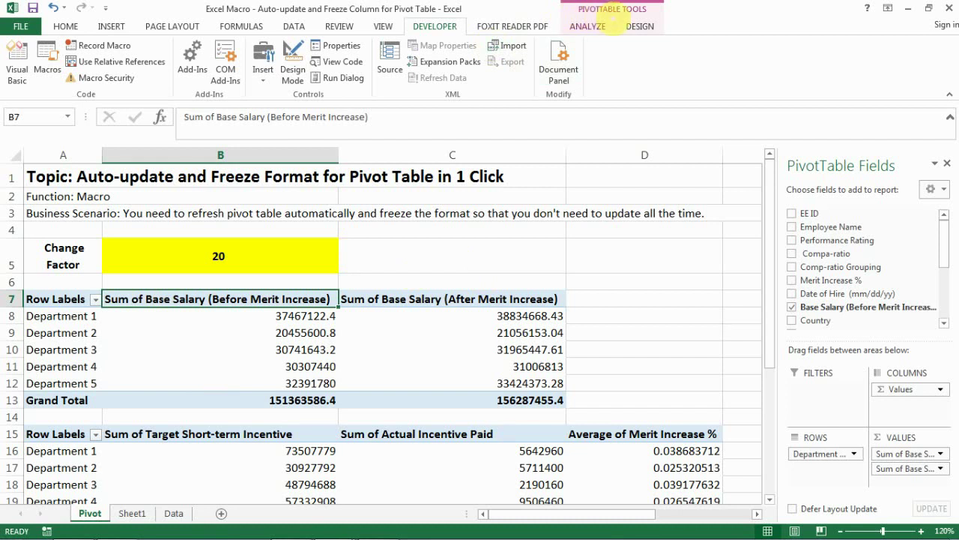
left_click(587, 27)
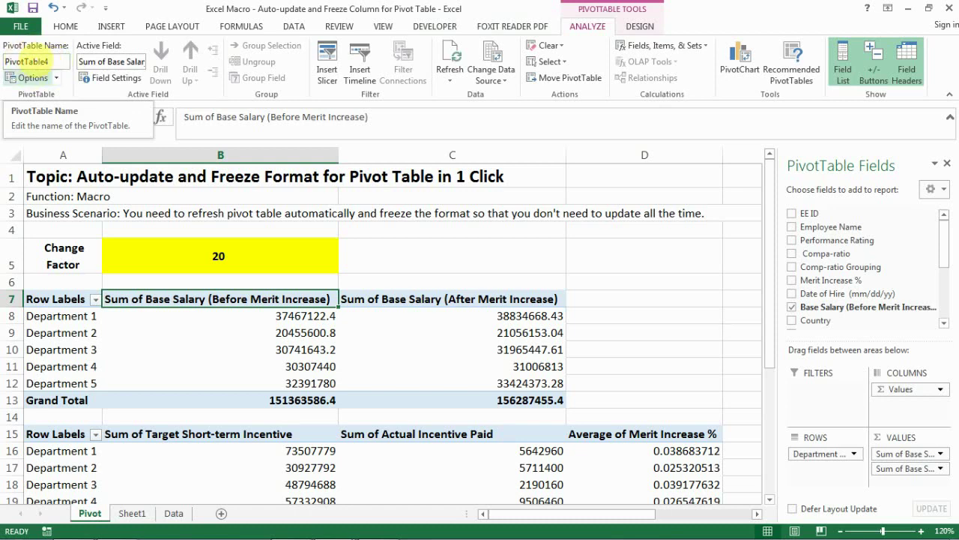
left_click(240, 433)
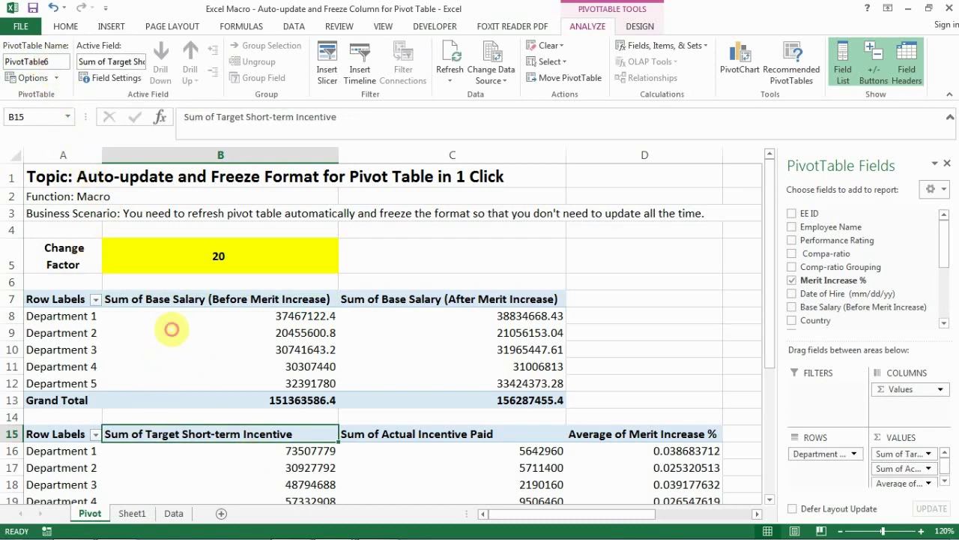
left_click(172, 332)
left_click(180, 466)
Step: Change the pivot names in the Case line of RefreshChosenPivots to "PivotTable4" and "PivotTable6"
key("alt+F11")
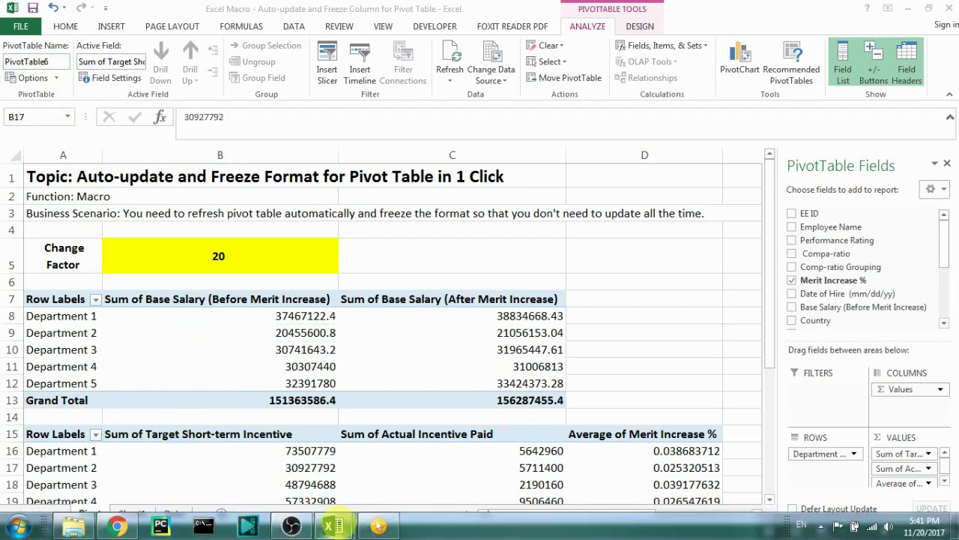
mouse_move(379, 525)
mouse_move(334, 525)
left_click(290, 417)
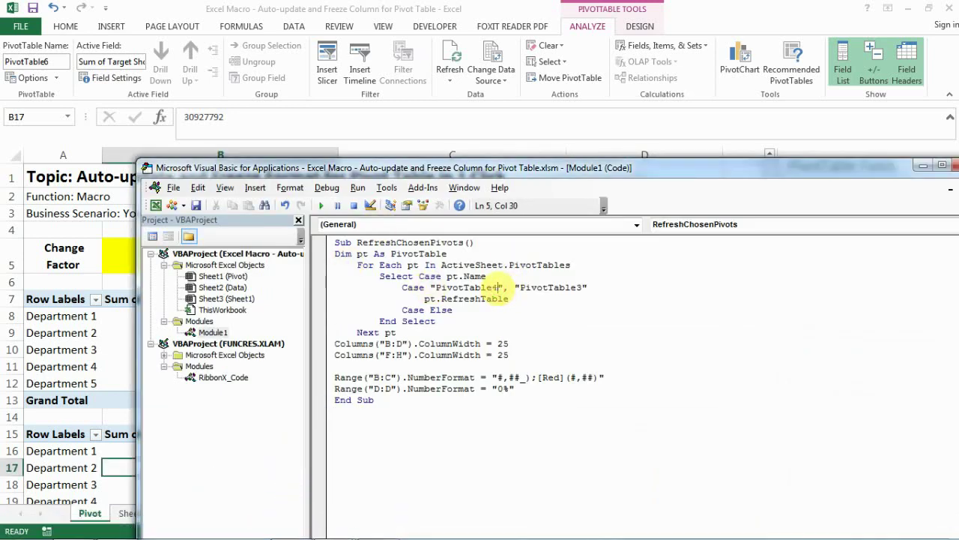
left_click(583, 287)
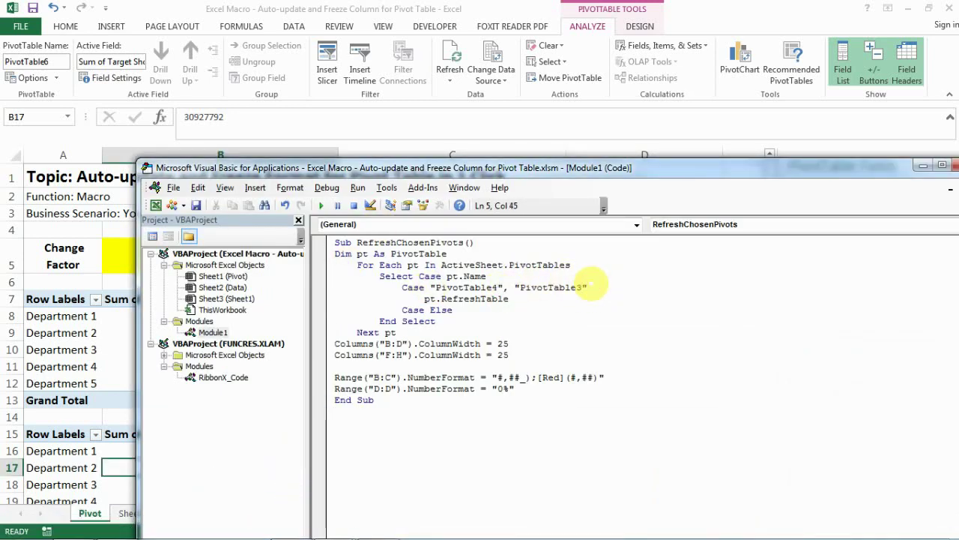
left_click(539, 287)
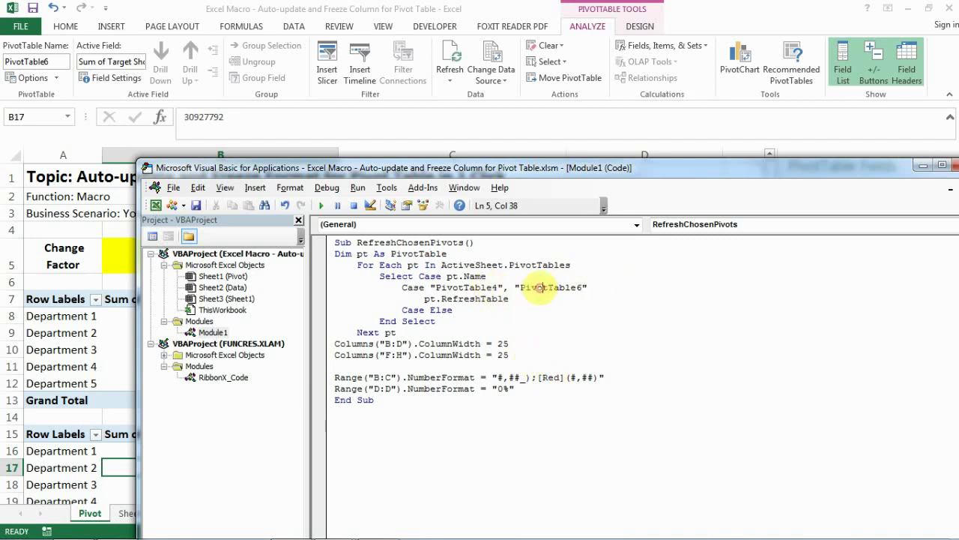
left_click(530, 285)
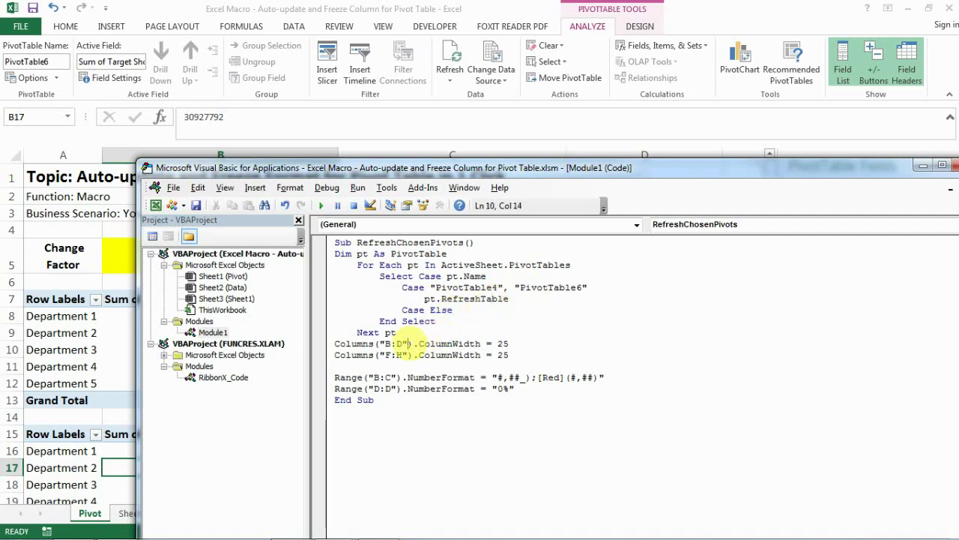
Step: Check columns B and C on the Pivot sheet and change the macro's first ColumnWidth range to "B:C"
left_click_drag(332, 161, 585, 154)
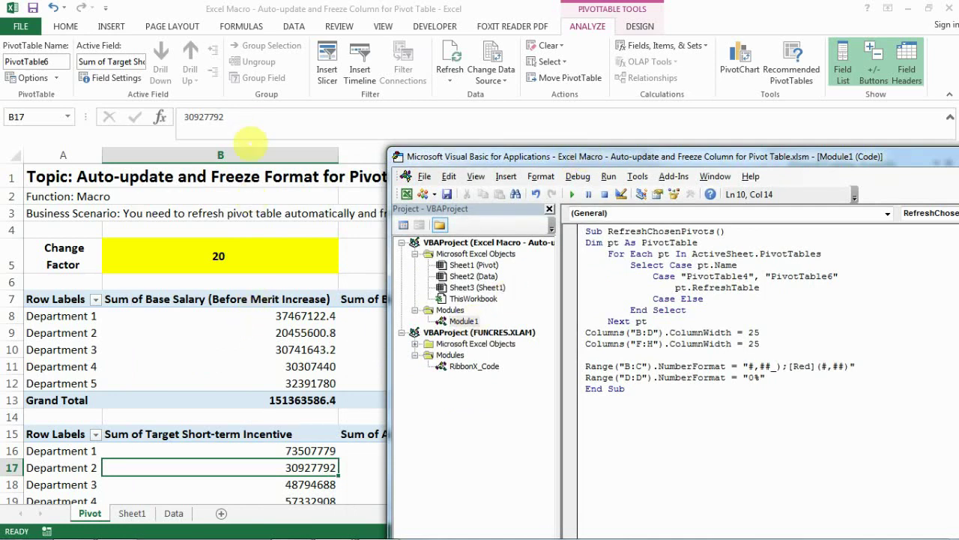
left_click(250, 150)
left_click(251, 154)
left_click(373, 155)
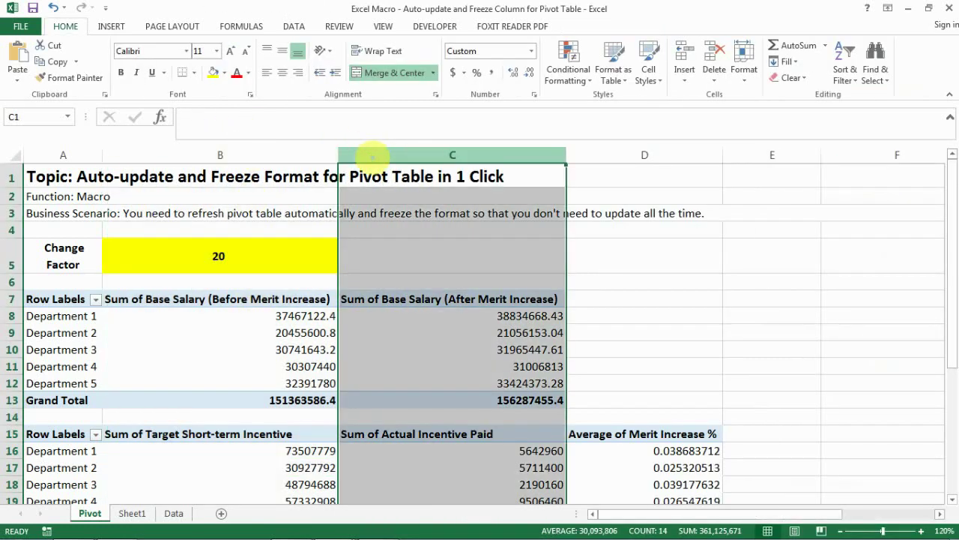
key("alt+Tab")
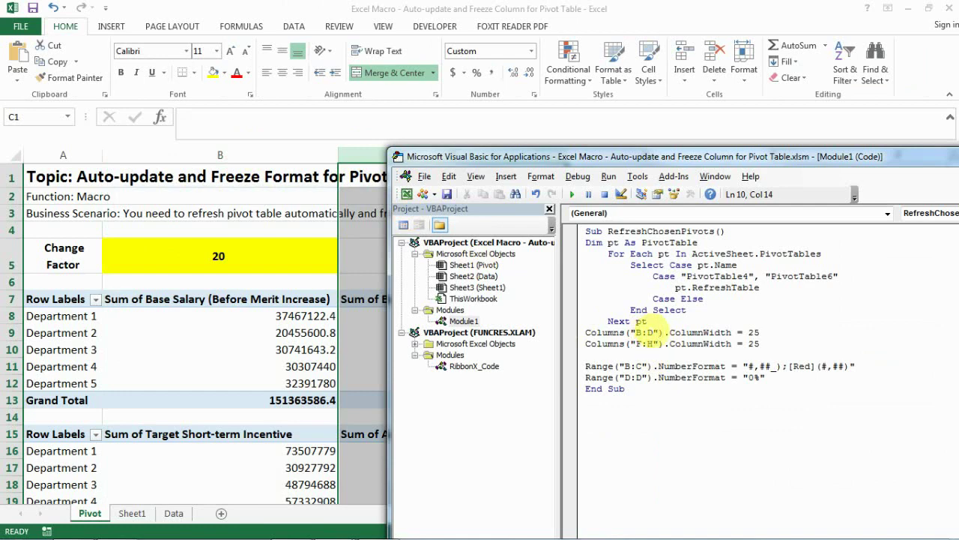
left_click_drag(439, 154, 420, 82)
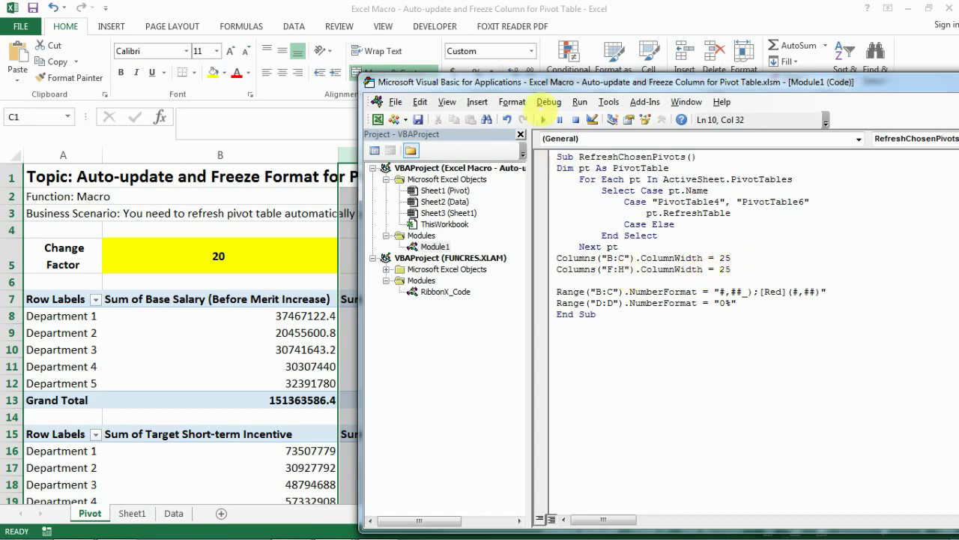
Step: Change the macro's first ColumnWidth range to "B:D" and delete the second ColumnWidth line for "F:H"
left_click_drag(543, 80, 924, 134)
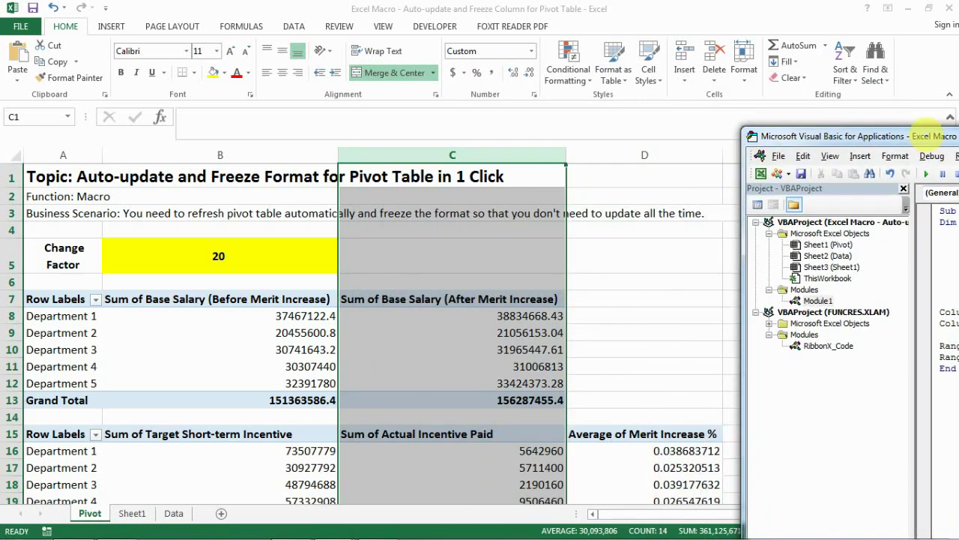
left_click_drag(796, 135, 869, 119)
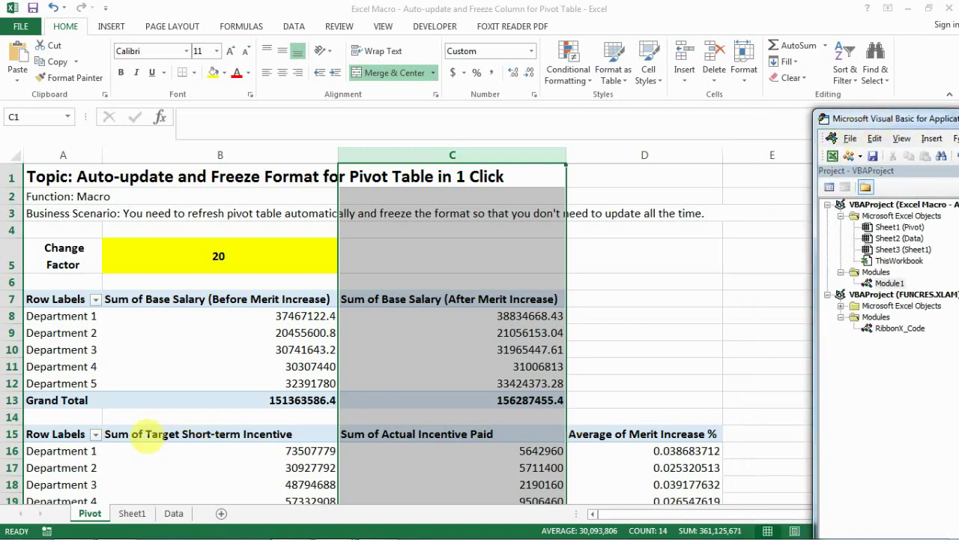
left_click_drag(856, 118, 390, 110)
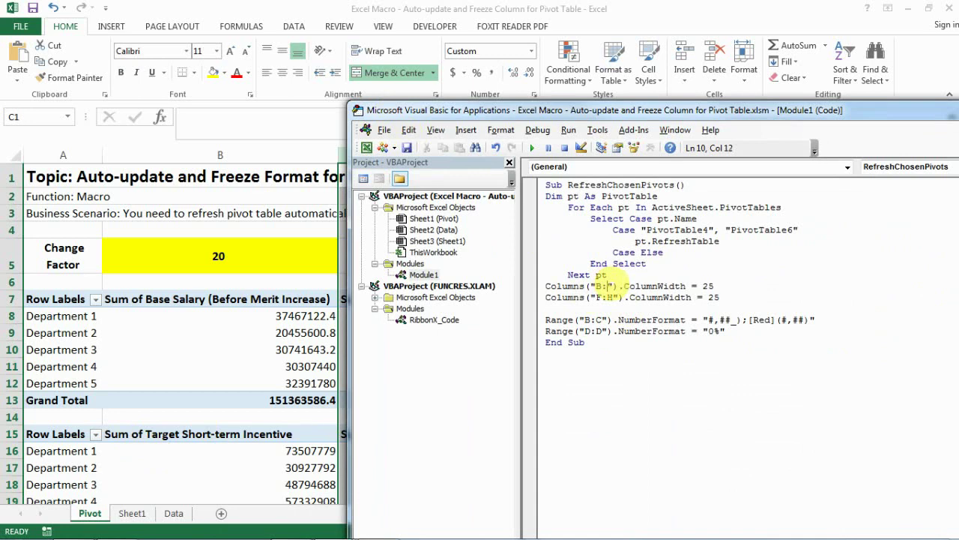
key("shift+End")
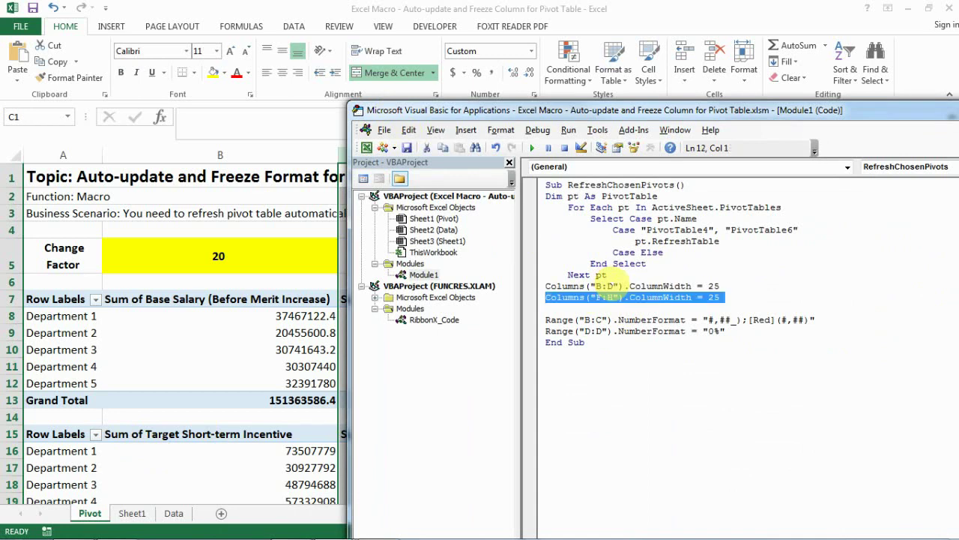
key("Delete")
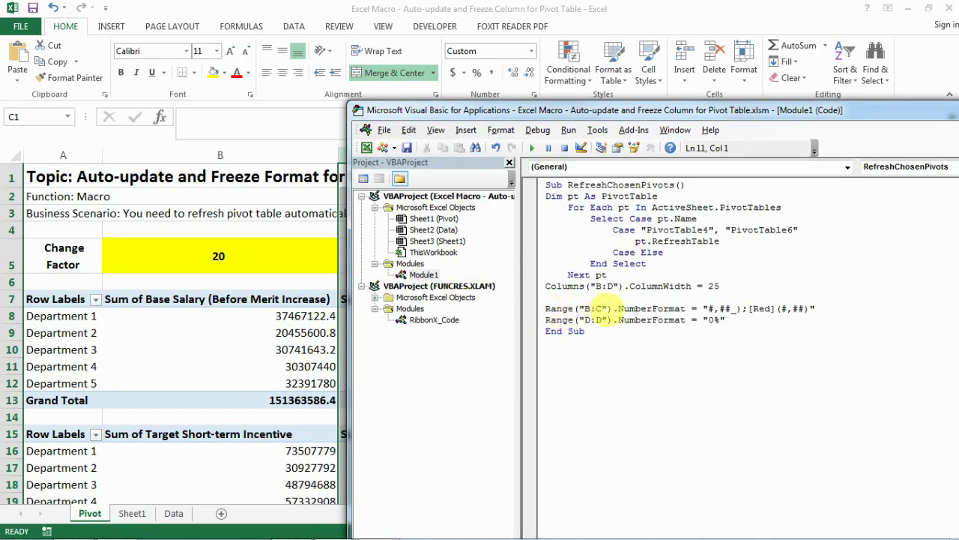
Step: Check the data in columns B to D of both pivot tables against the macro's NumberFormat ranges
key("alt")
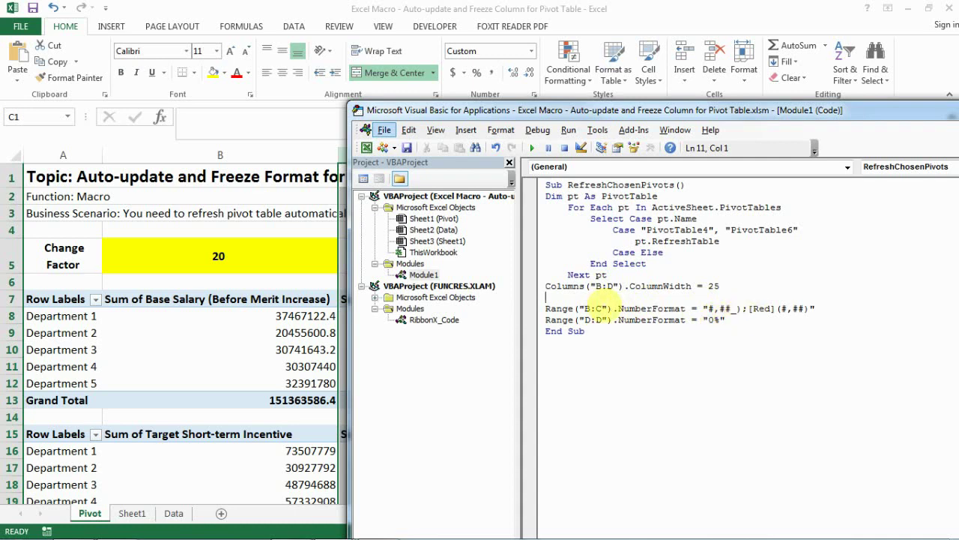
key("alt+F11")
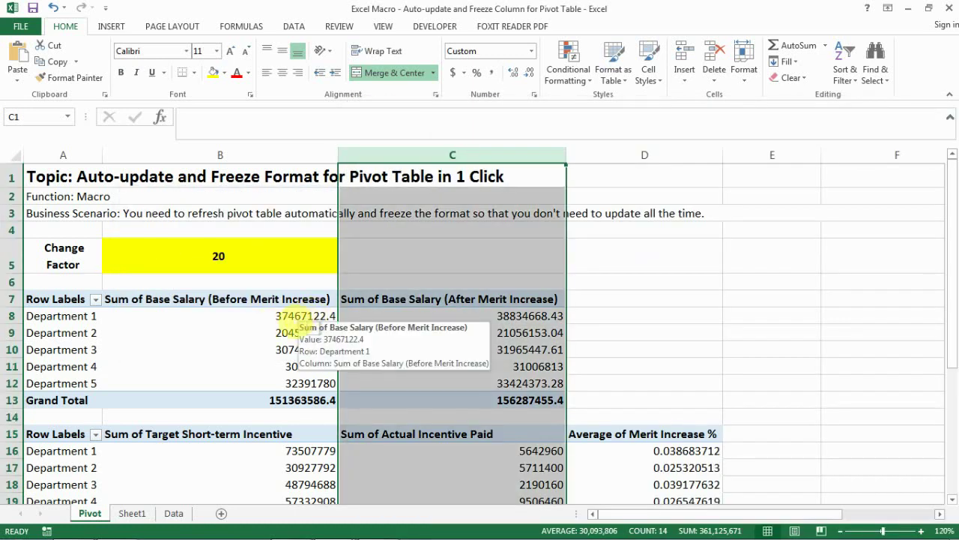
key("alt+F11")
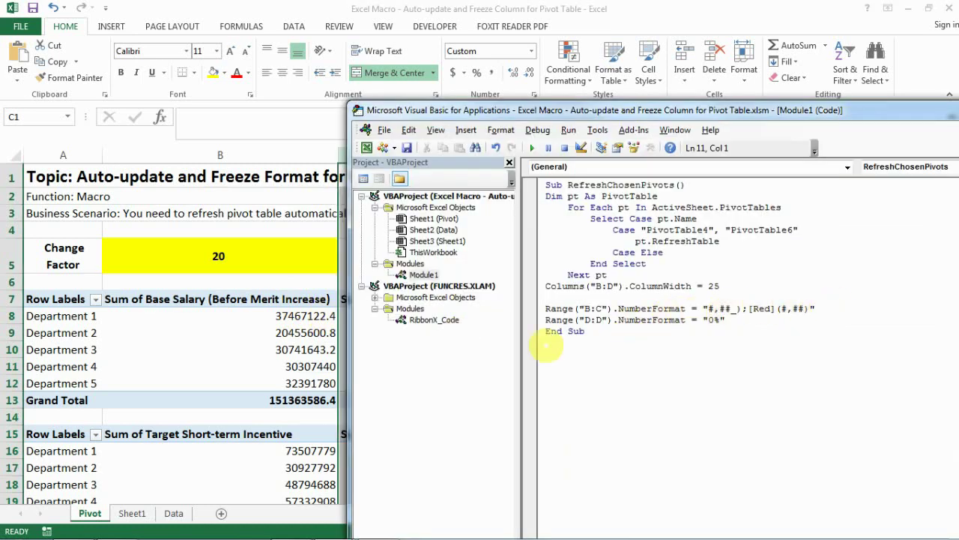
left_click(317, 300)
left_click(662, 154)
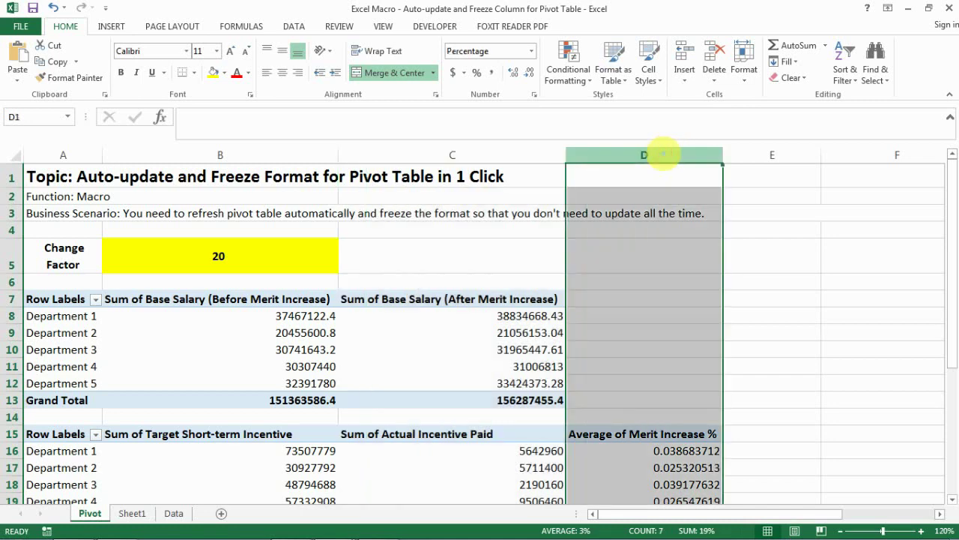
scroll(648, 454, "down", 3)
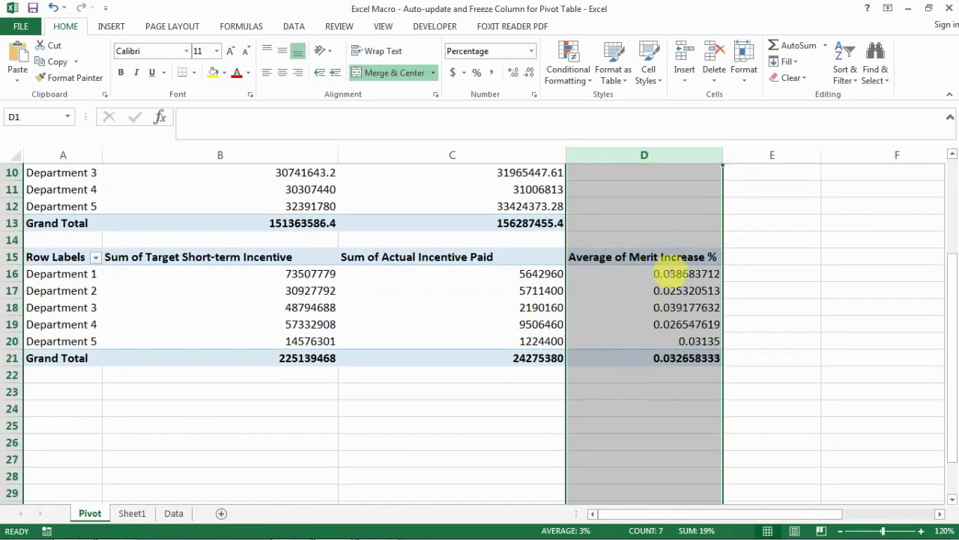
scroll(684, 315, "up", 3)
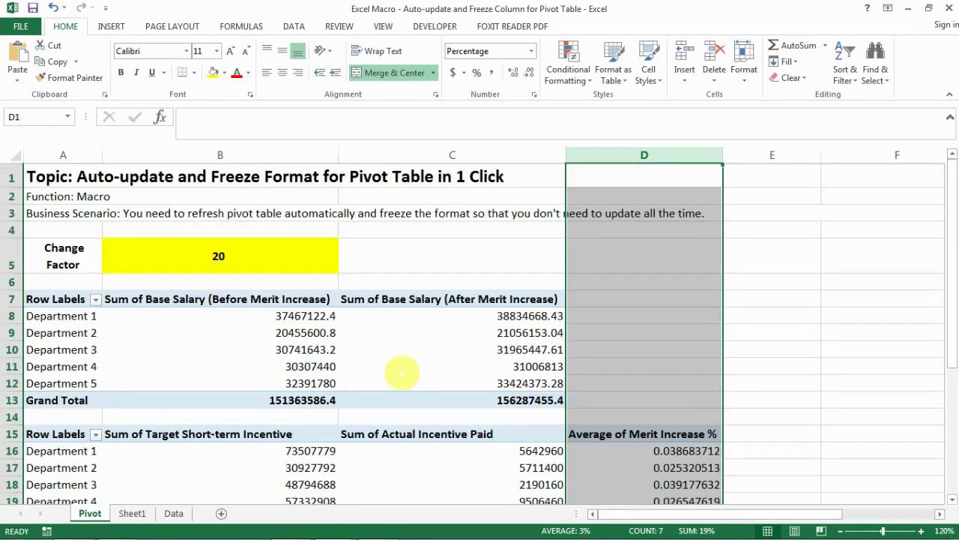
Step: Wrap the text in both pivot table header rows, 7 and 15, on the Pivot sheet
left_click(378, 335)
left_click(12, 299)
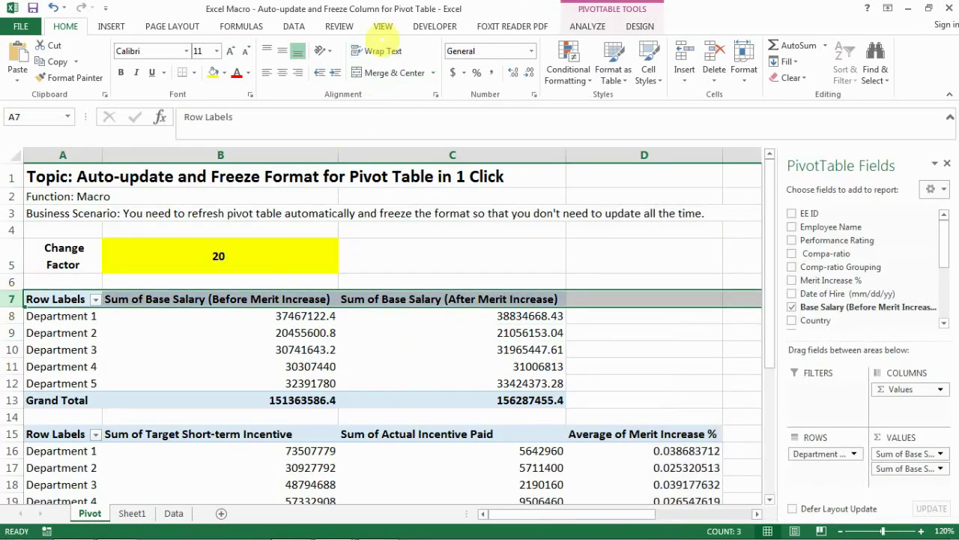
left_click(380, 50)
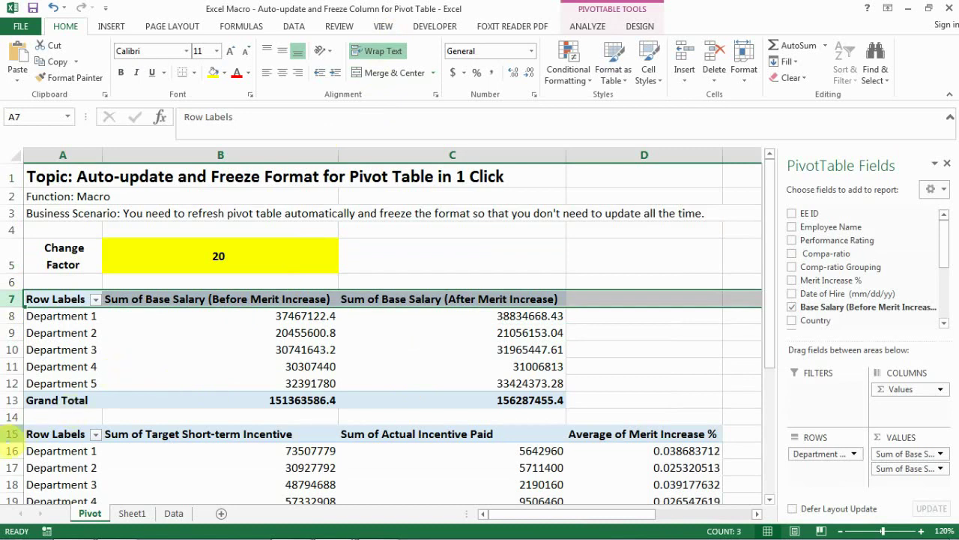
left_click(11, 435)
left_click(375, 50)
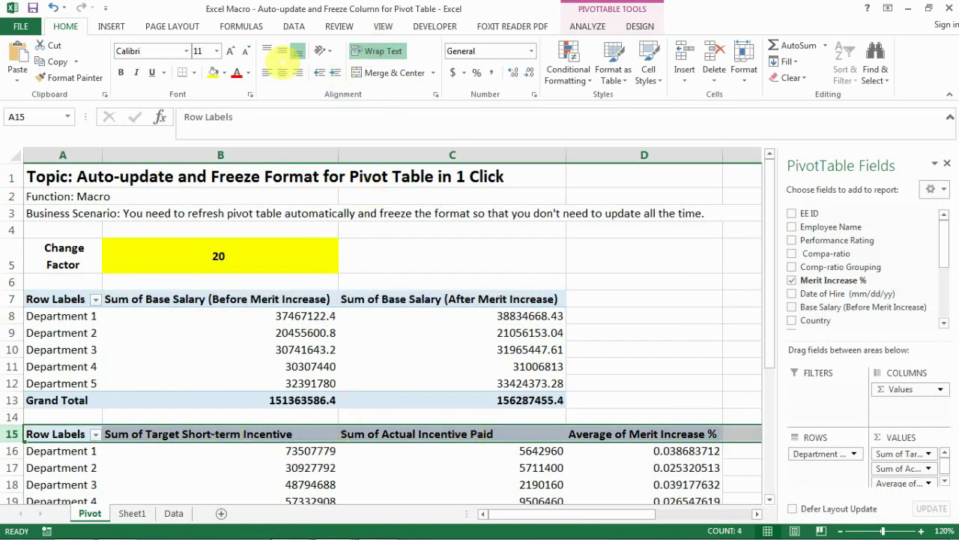
Step: Middle-align header rows 7 and 15 vertically
left_click(11, 298)
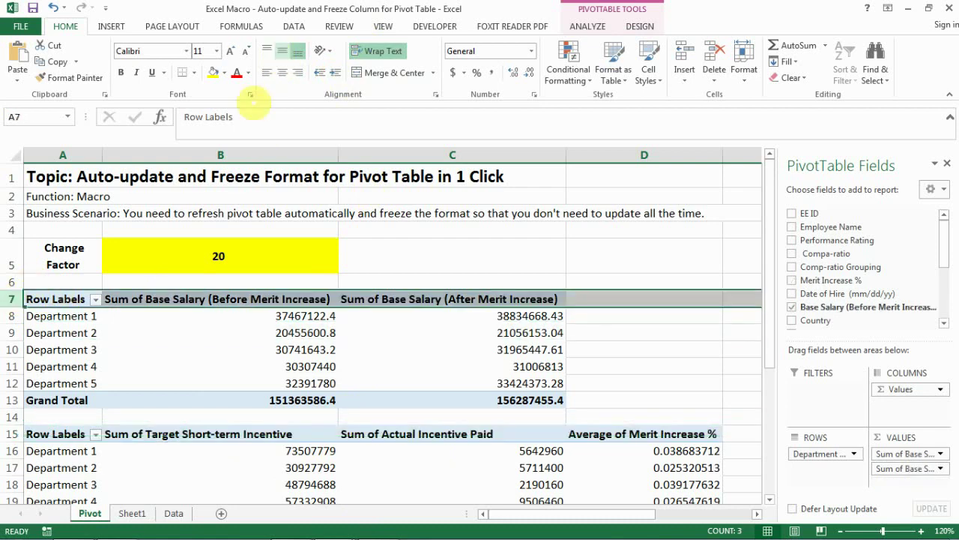
left_click(10, 434)
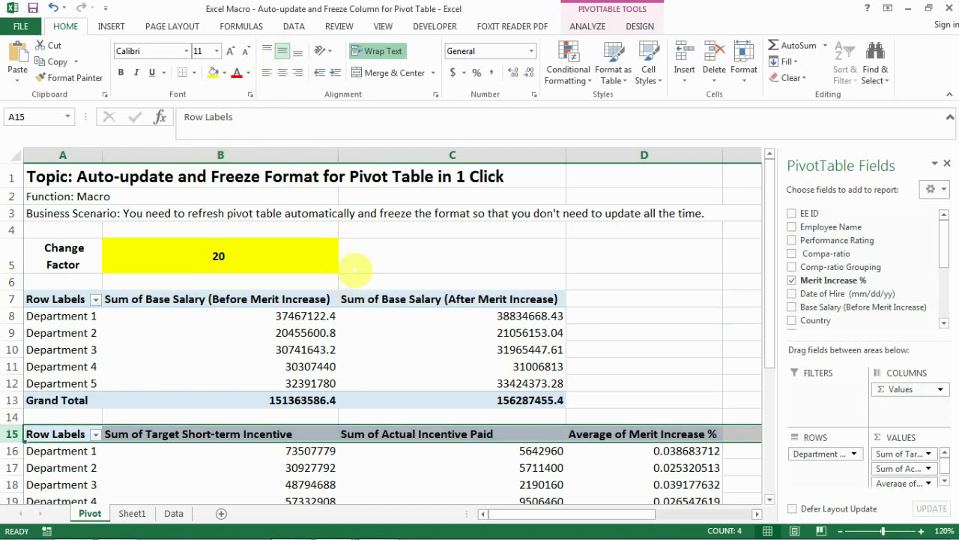
left_click(360, 263)
Step: Save the workbook from the Visual Basic editor and return to the Pivot sheet
key("alt+Tab")
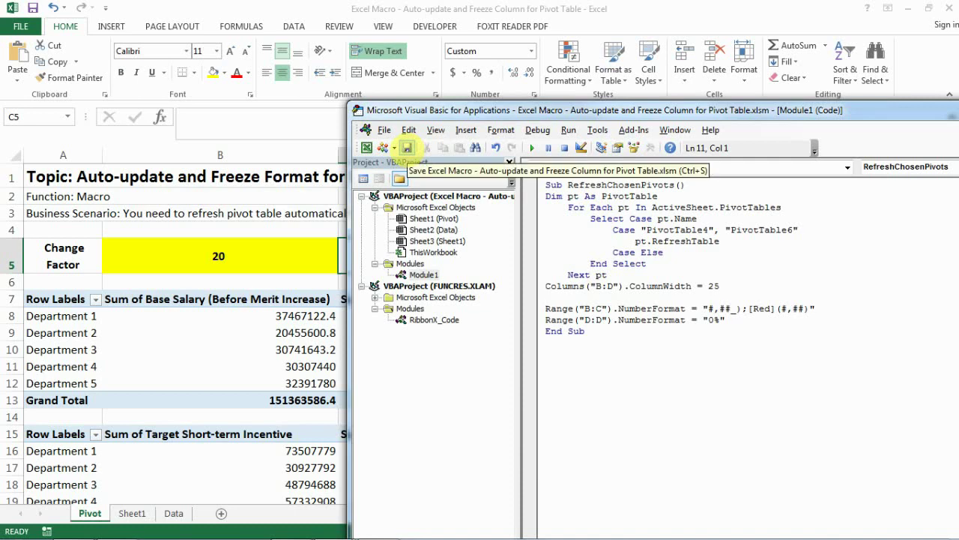
left_click(407, 148)
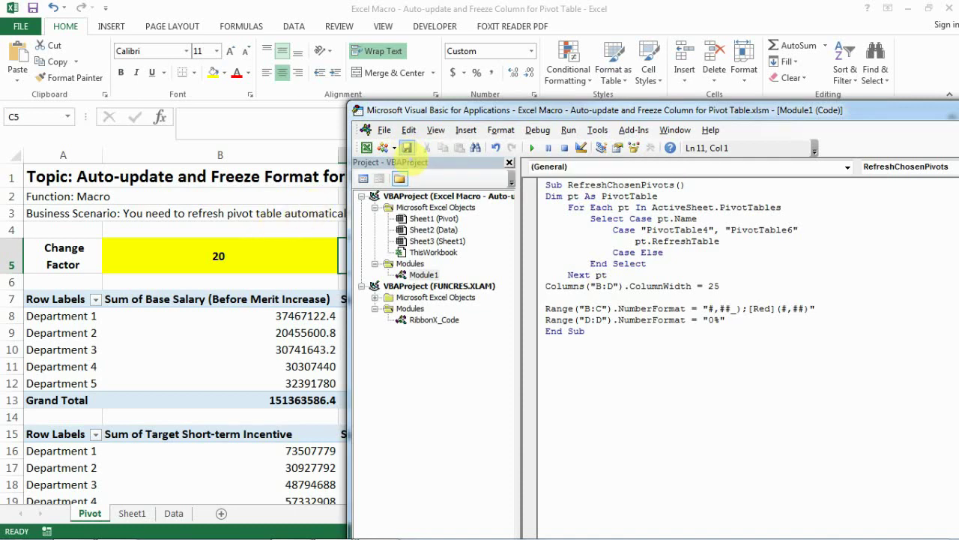
left_click(300, 230)
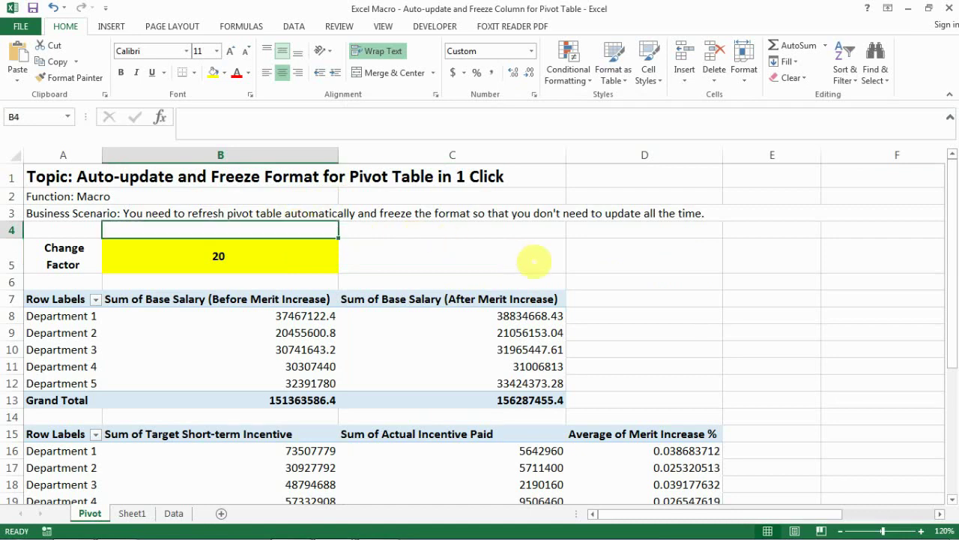
Step: Insert a form control button over cell C5 beside the Change Factor and assign the RefreshChosenPivots macro to it
left_click(534, 260)
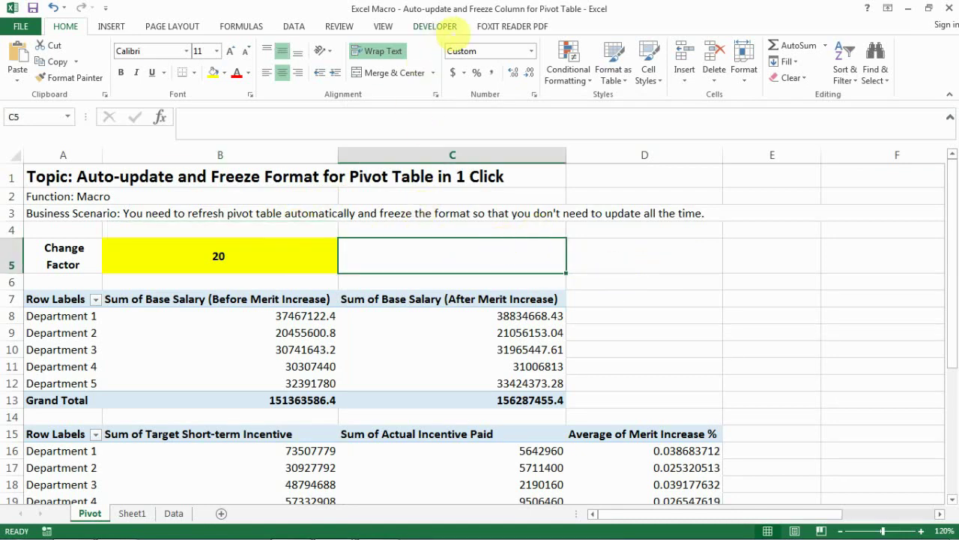
left_click(457, 30)
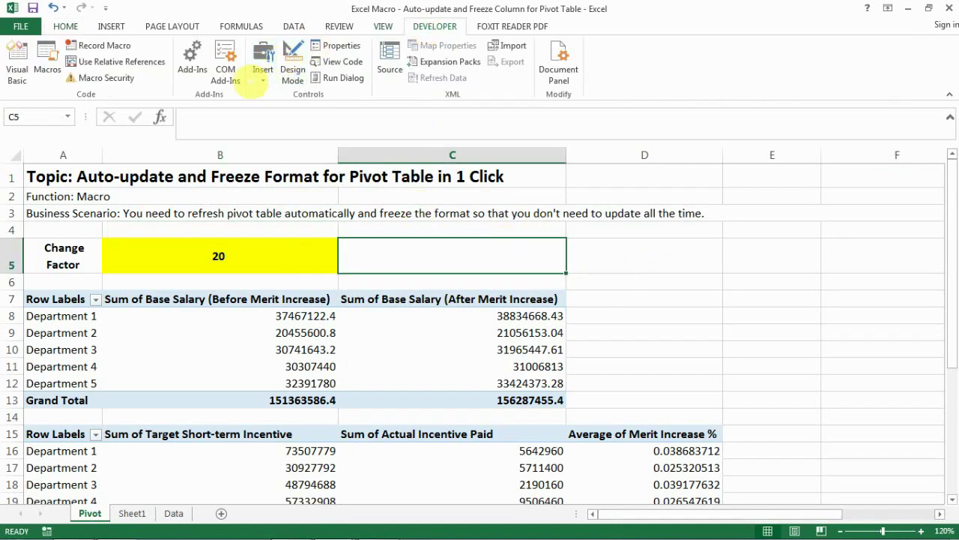
left_click(262, 75)
left_click(256, 111)
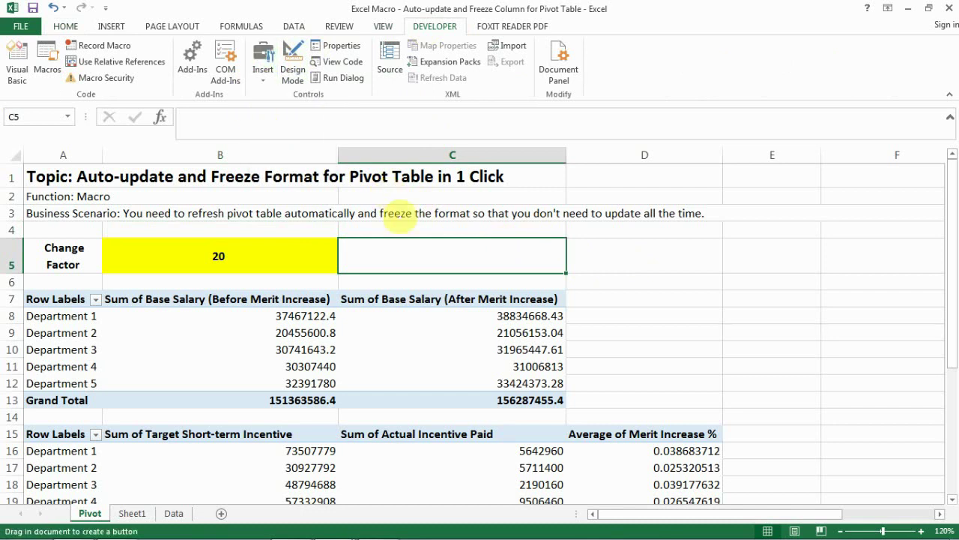
left_click_drag(405, 233, 552, 279)
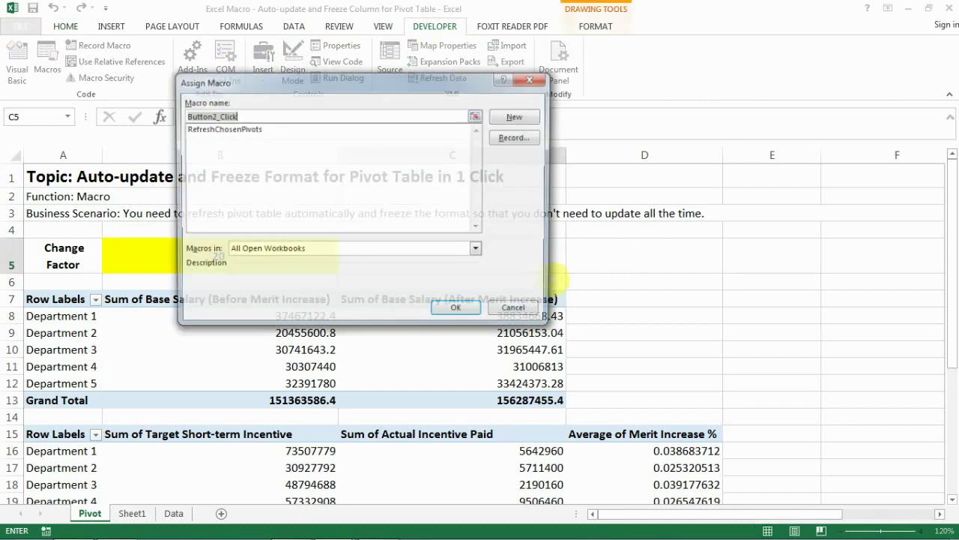
left_click(191, 128)
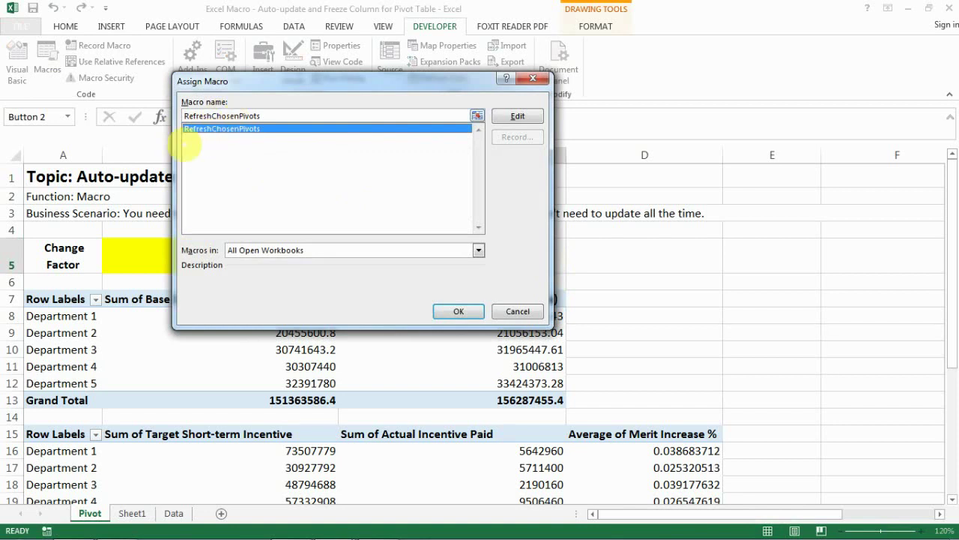
left_click(442, 310)
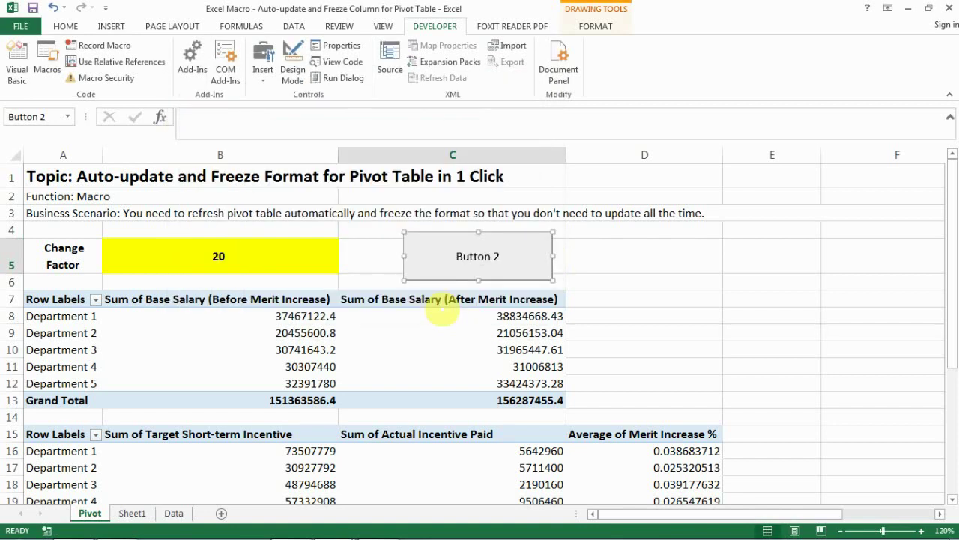
Step: Change the new button's caption to "Refresh Pivots"
left_click(459, 256)
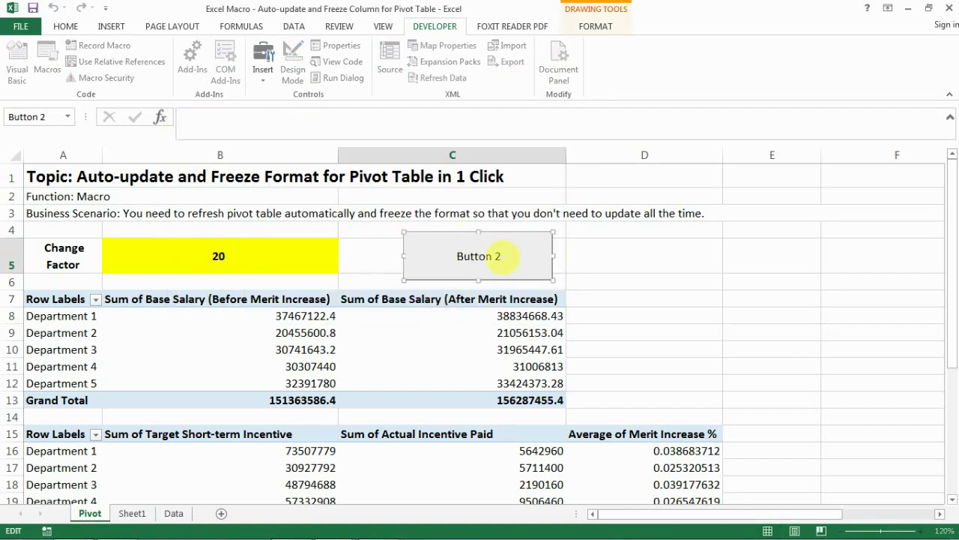
key("shift+Right")
key("shift+Right")
key("shift+Right")
key("shift+Right")
key("shift+Right")
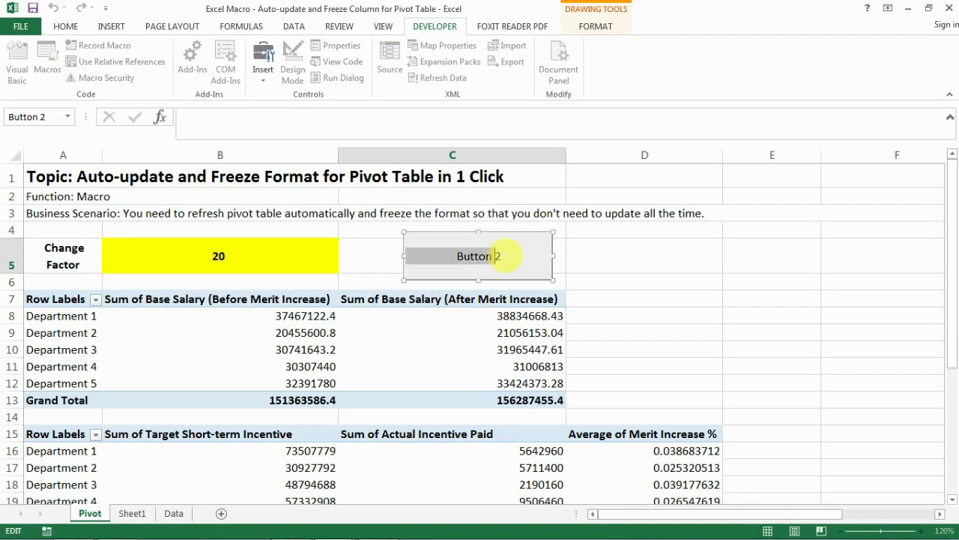
type("Refresh Pivots")
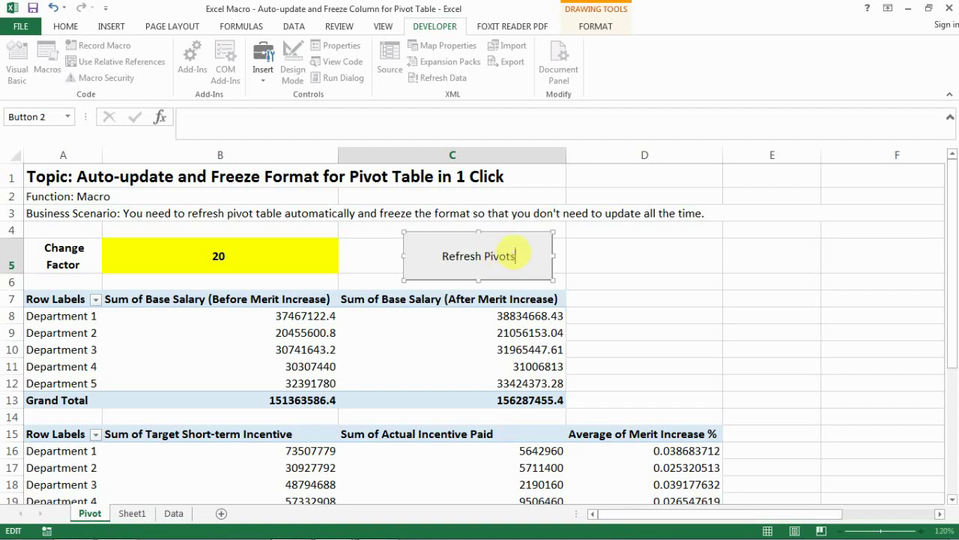
left_click(636, 299)
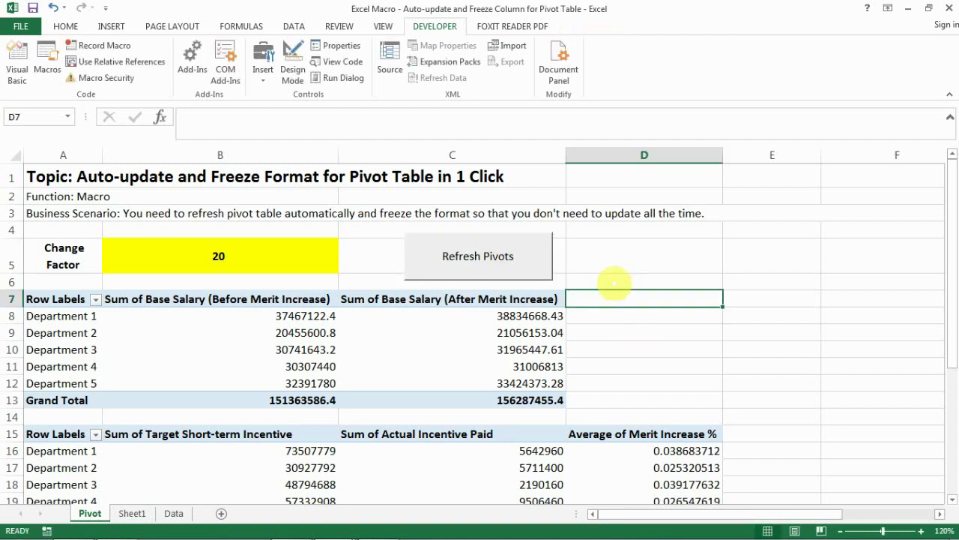
Step: Set the Change Factor in B5 to 100 and refresh both pivot tables with the Refresh Pivots button
scroll(375, 277, "down", 1)
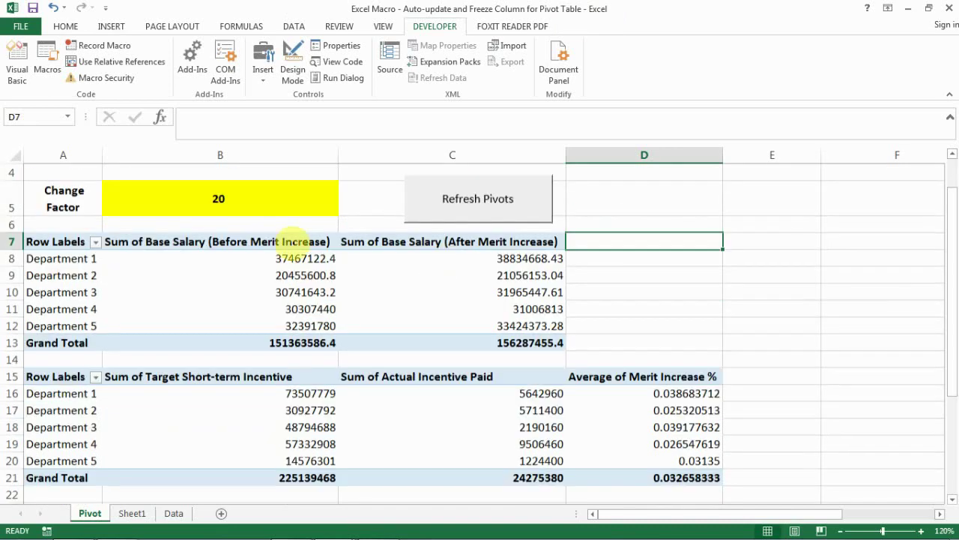
scroll(255, 240, "up", 1)
left_click(219, 256)
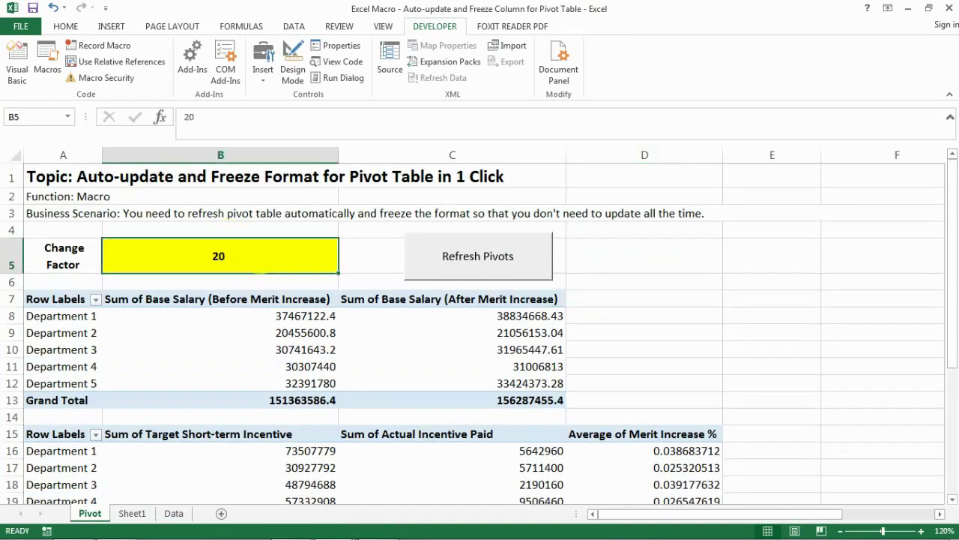
type("100")
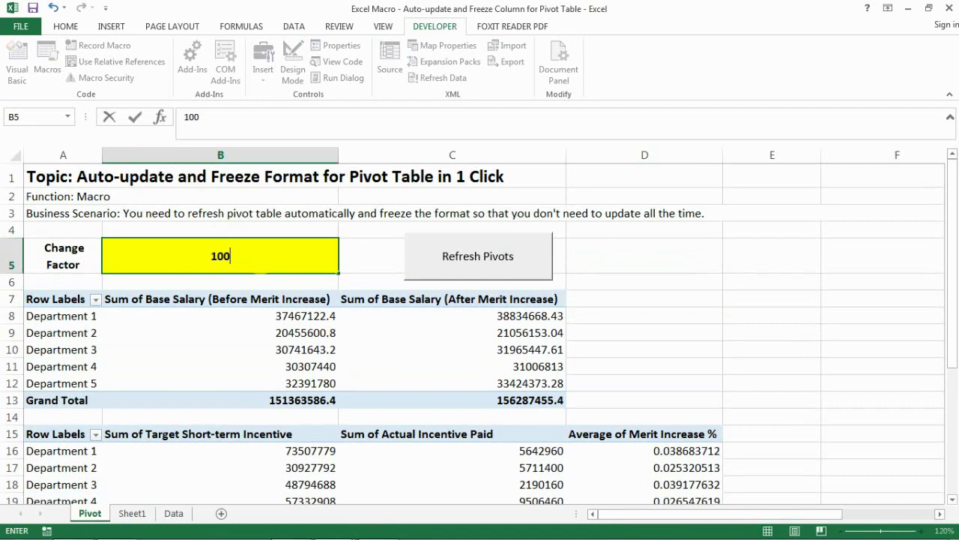
key("Tab")
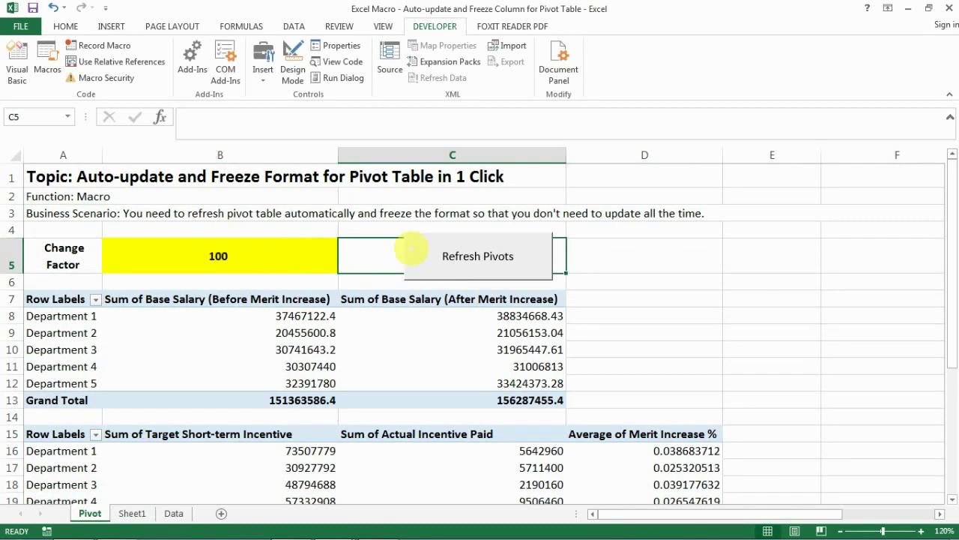
left_click(472, 264)
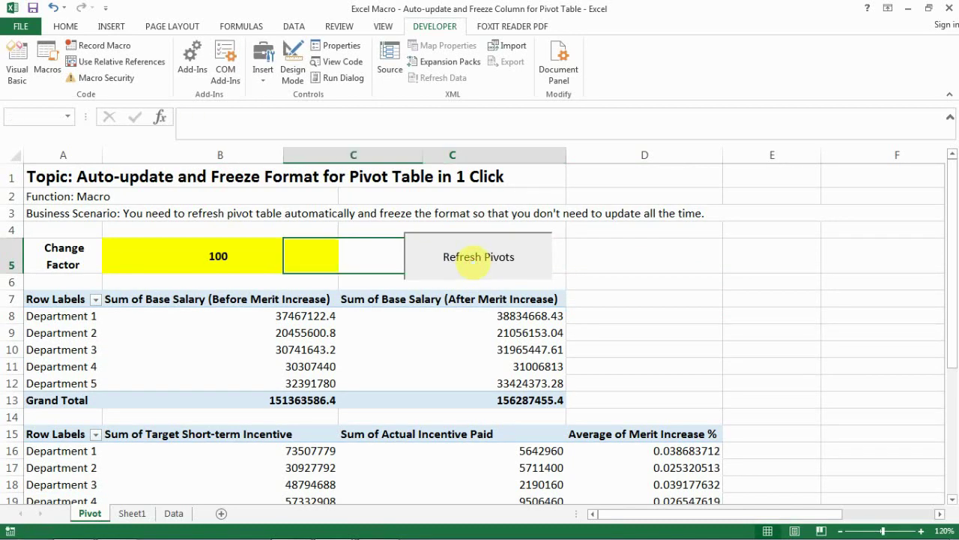
scroll(443, 379, "down", 1)
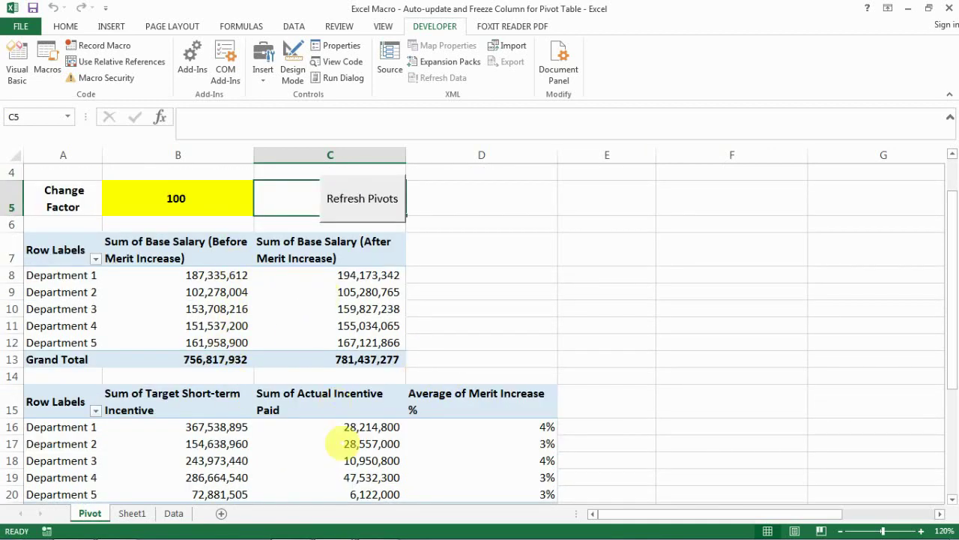
Step: Set the Change Factor in B5 to 23, refresh both pivot tables with the Refresh Pivots button, and check their values and formats
scroll(330, 419, "down", 2)
scroll(267, 431, "up", 3)
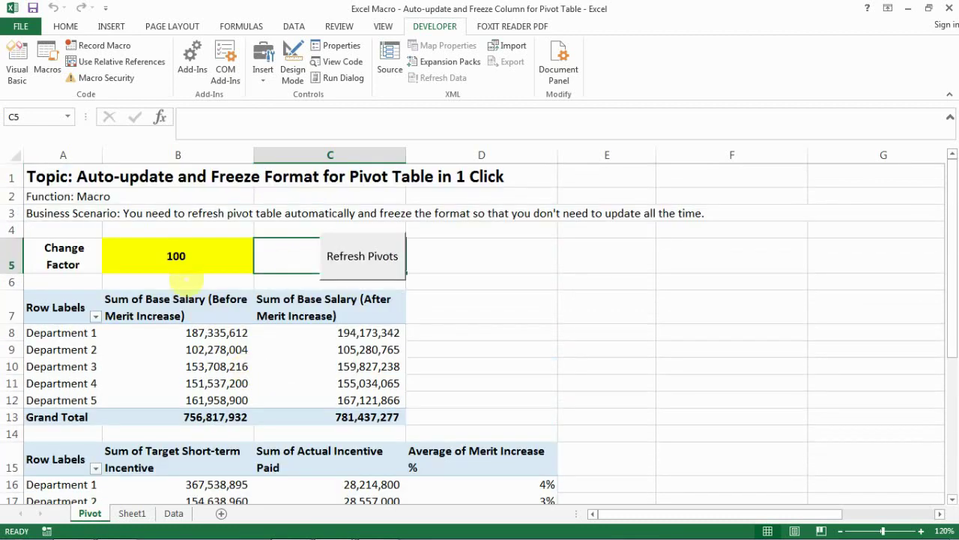
left_click(180, 255)
type("20")
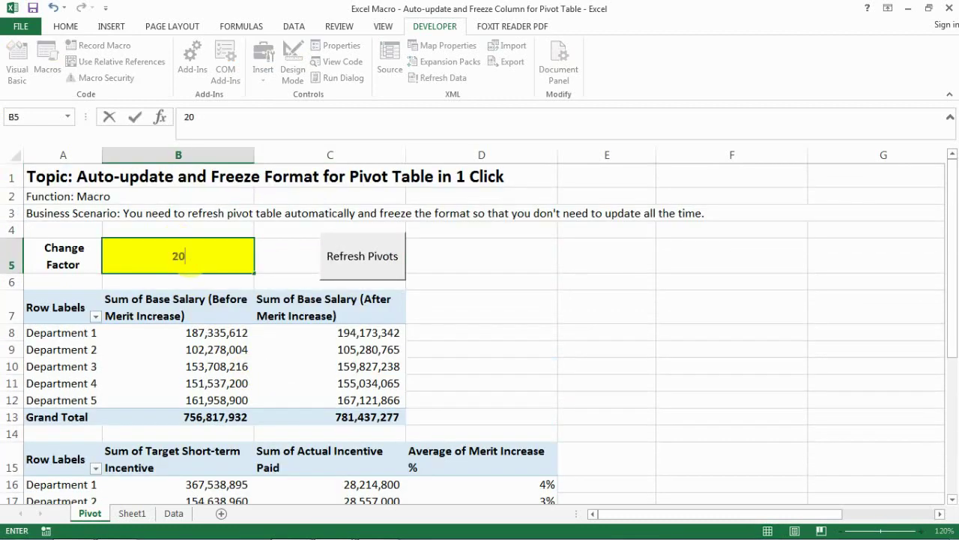
key("Tab")
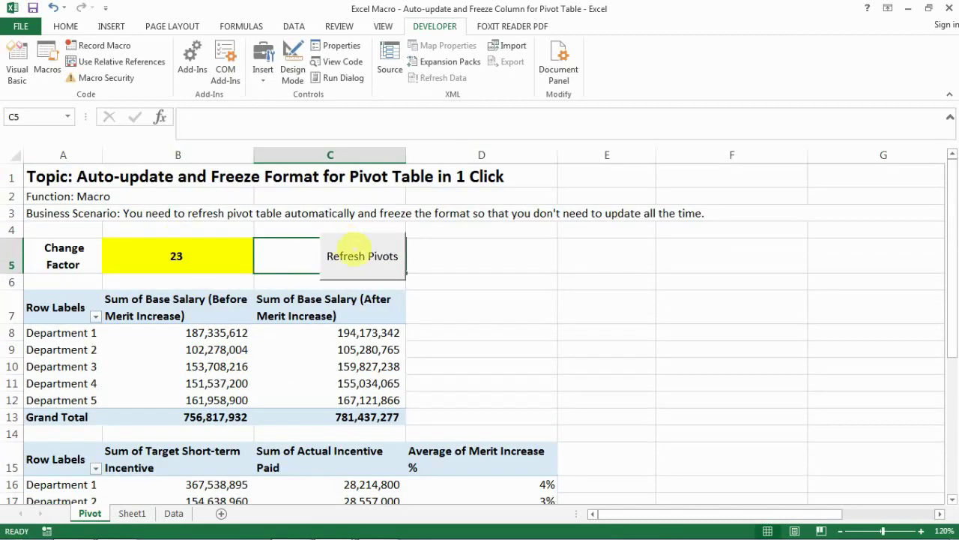
left_click(356, 255)
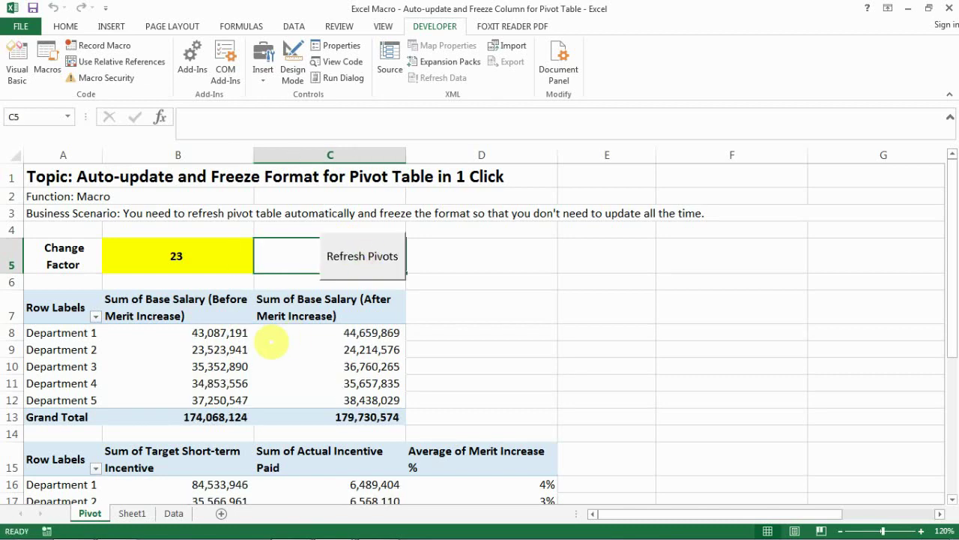
scroll(524, 464, "down", 3)
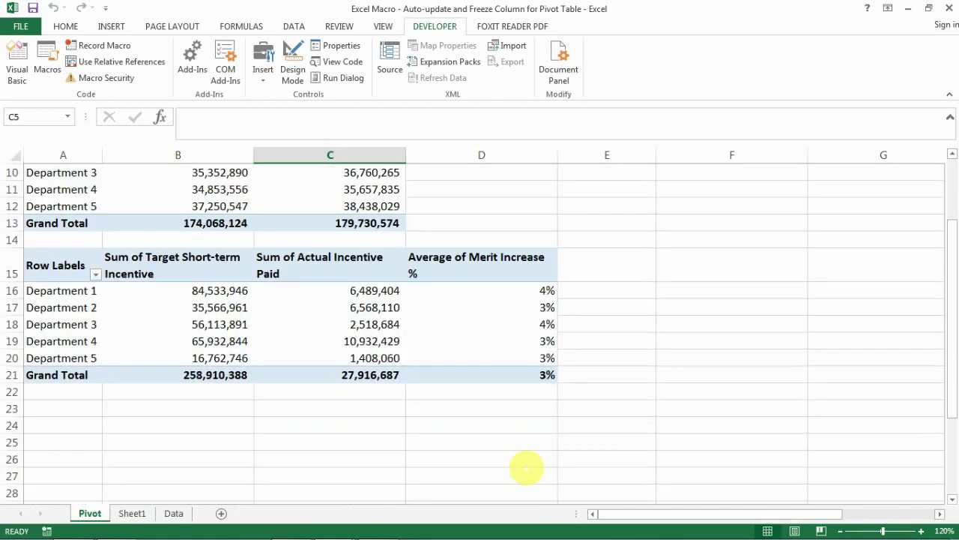
scroll(499, 438, "up", 3)
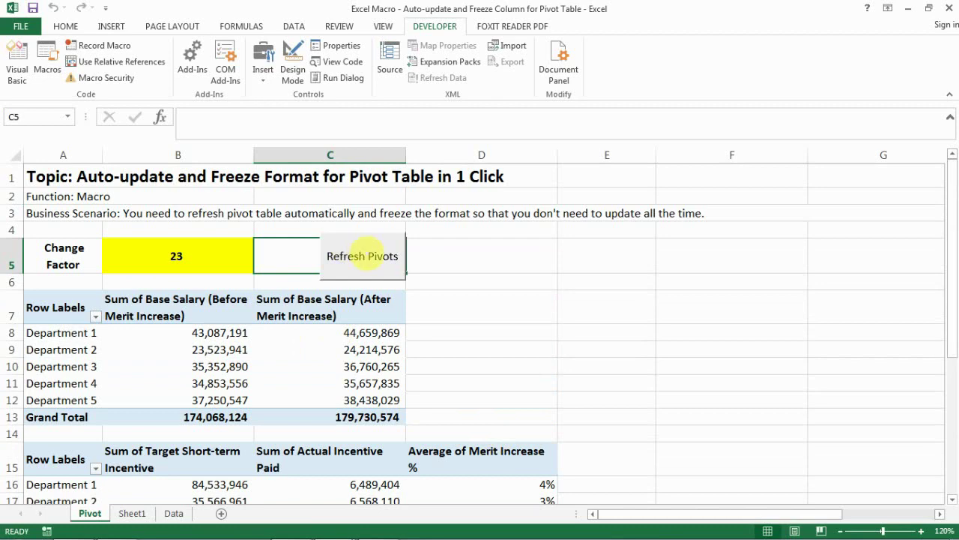
Step: Open the Visual Basic editor and reposition its window to review the RefreshChosenPivots code alongside the first pivot table
left_click(268, 307)
key("alt+F11")
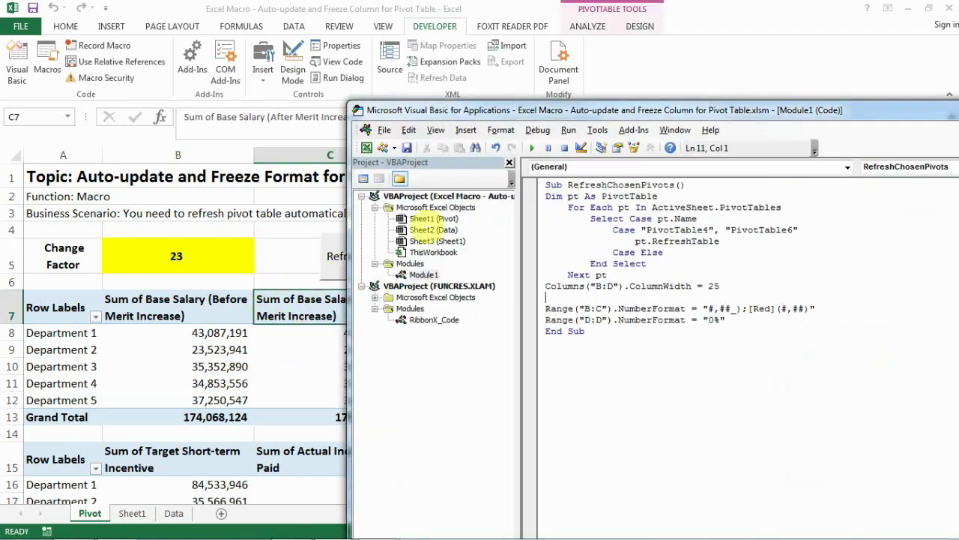
left_click_drag(610, 111, 232, 69)
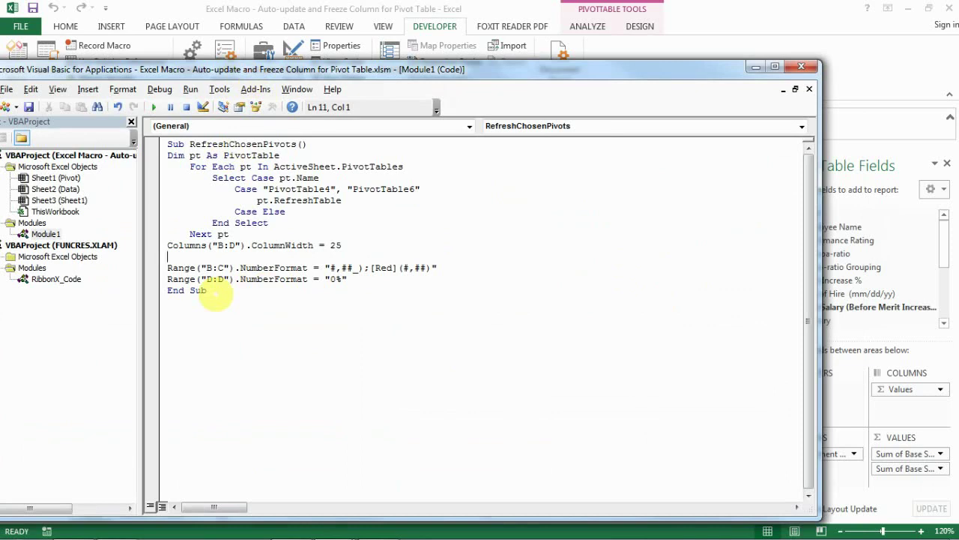
left_click_drag(157, 69, 630, 231)
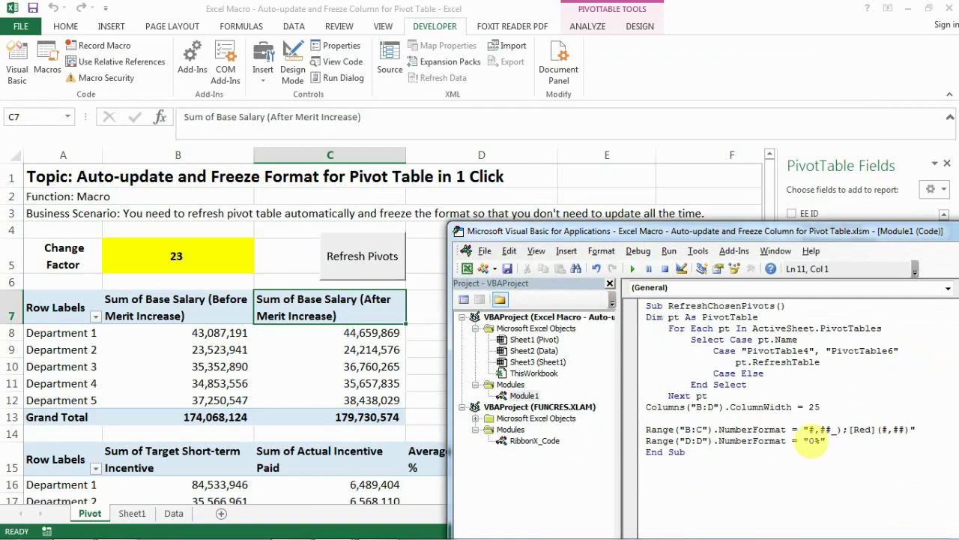